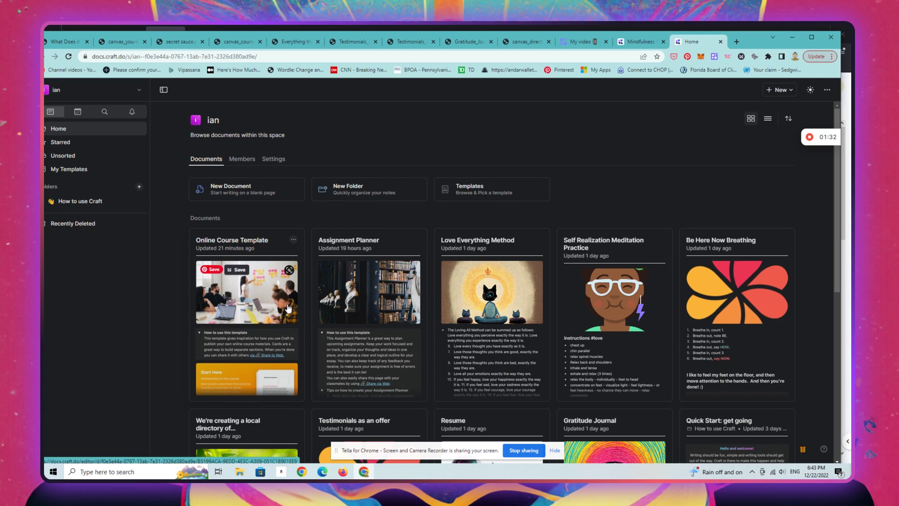
Create a new document from the Online Course Template, found by searching 'course'
left_click(478, 187)
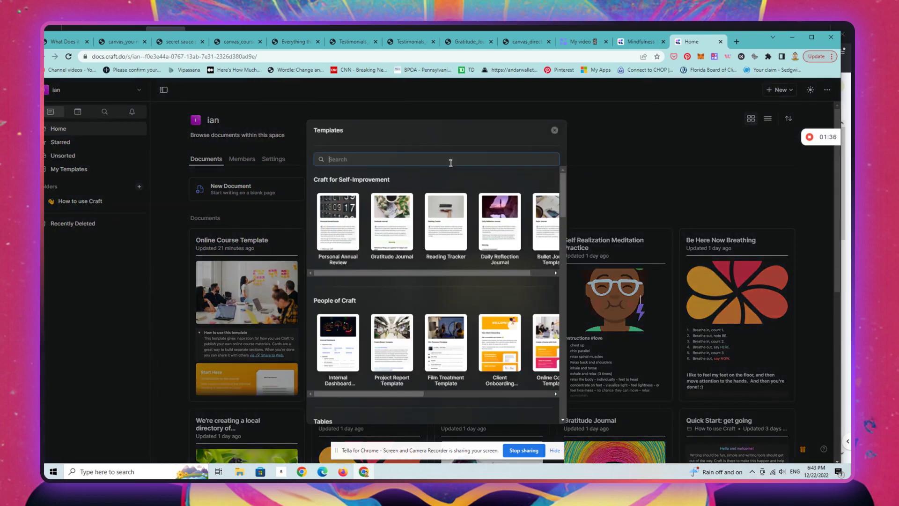
type("courses")
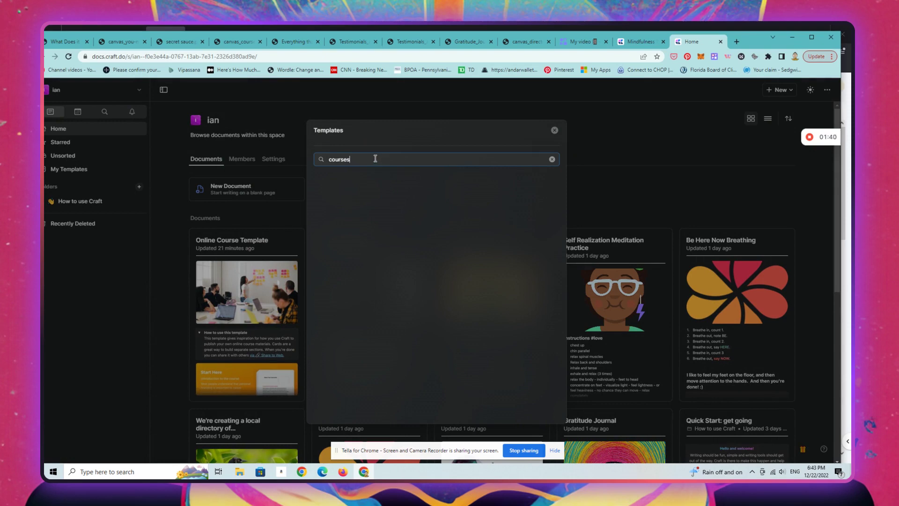
key("BackSpace")
left_click(339, 225)
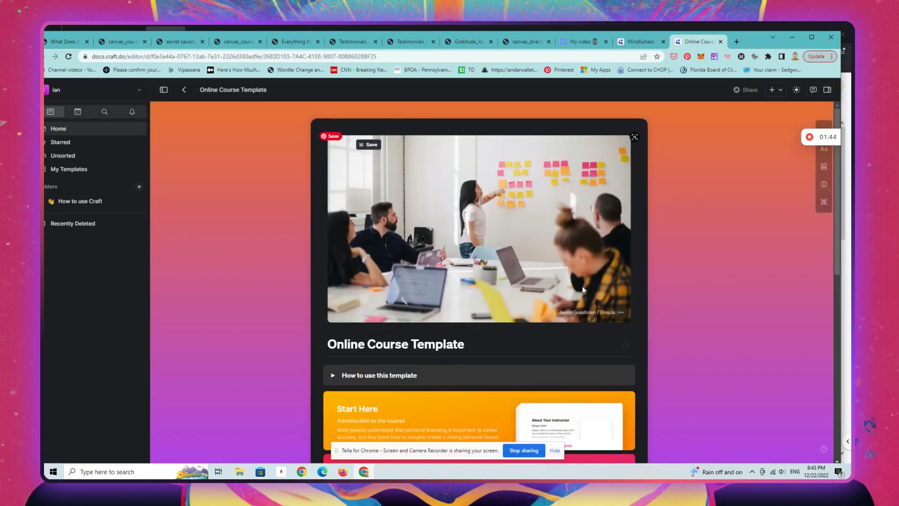
Replace the cover photo with the 'true freedom' image from local files
left_click(625, 313)
left_click(624, 314)
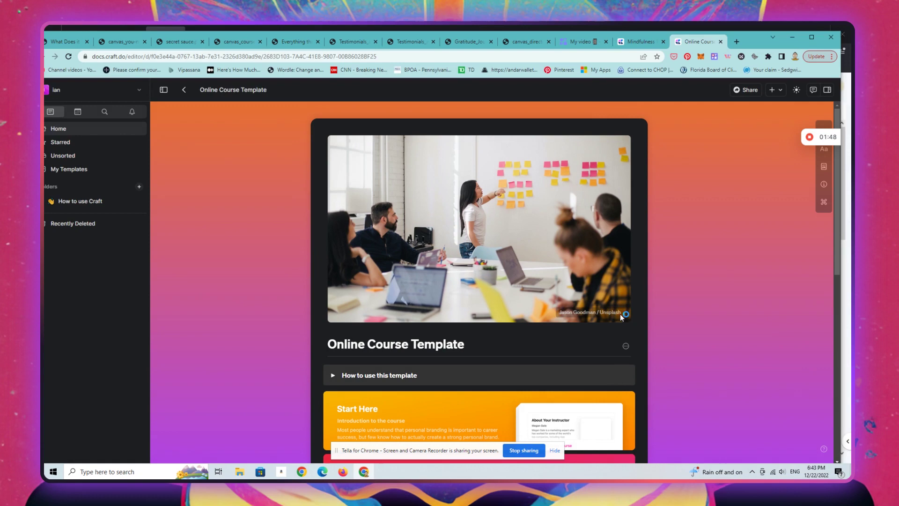
left_click(163, 123)
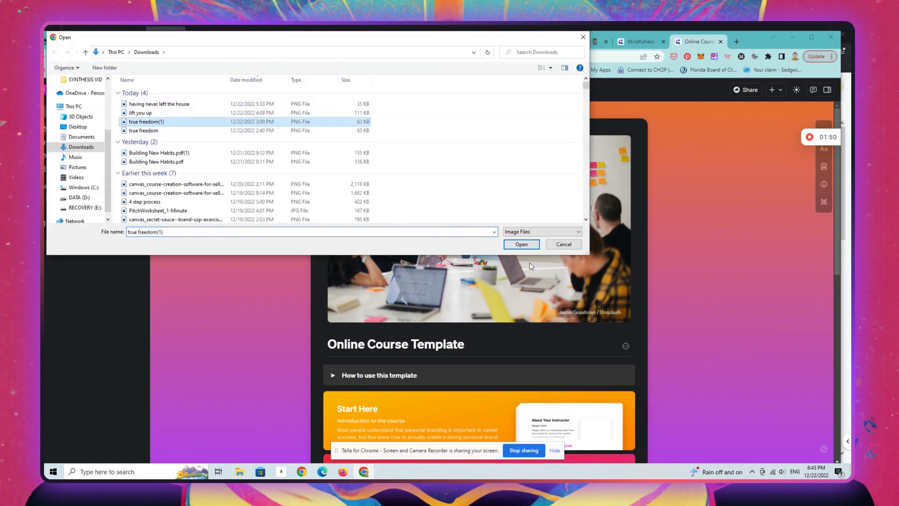
left_click(522, 244)
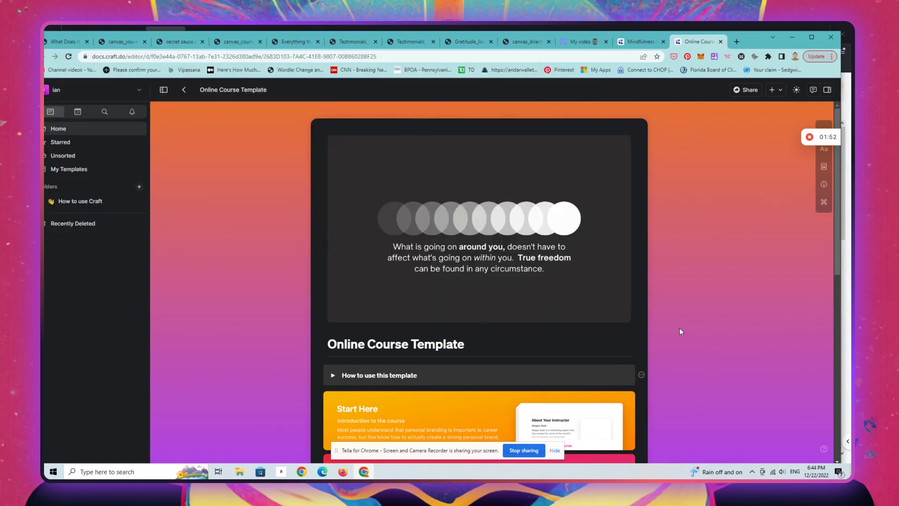
Retitle the document 'Mindfulness for Beginners (2023)'
left_click_drag(420, 344, 519, 341)
key("BackSpace")
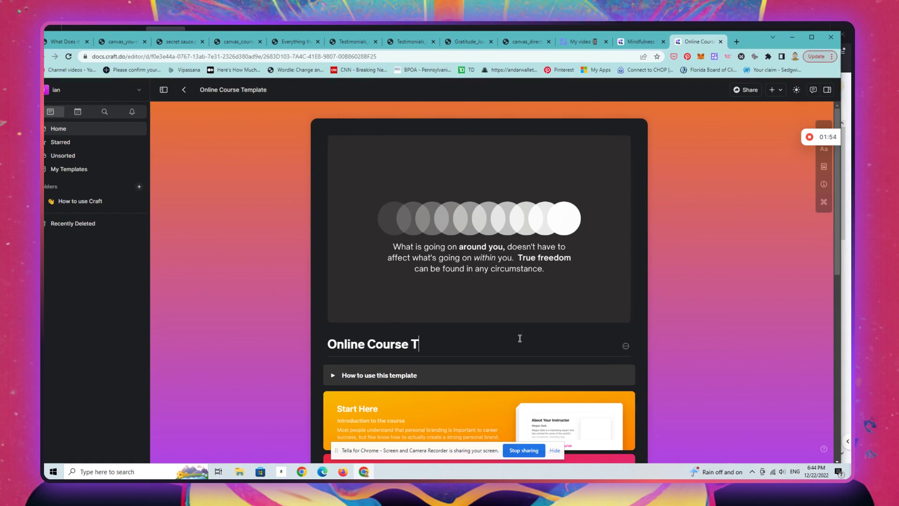
key("BackSpace")
key("BackSpace")
key("BackSpace")
key("BackSpace")
key("BackSpace")
key("BackSpace")
key("BackSpace")
key("BackSpace")
key("BackSpace")
key("BackSpace")
key("BackSpace")
key("BackSpace")
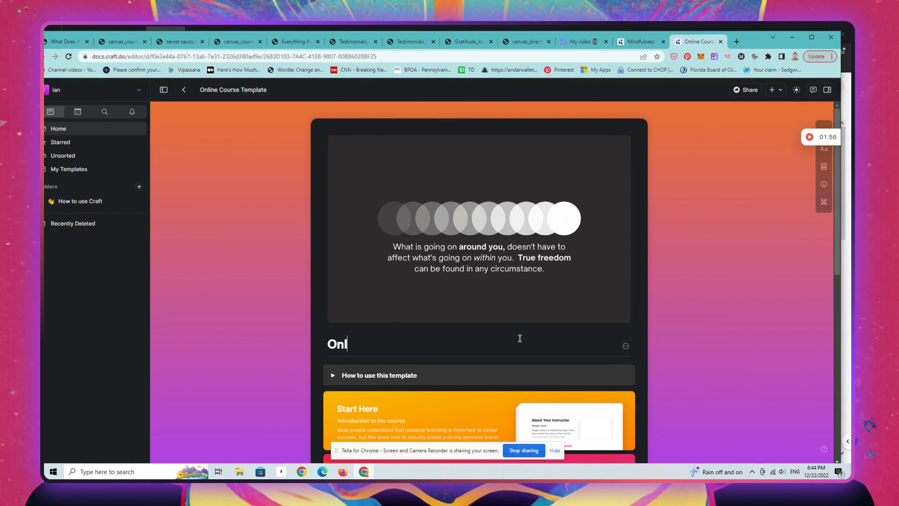
key("BackSpace")
key("BackSpace")
key("BackSpace")
type("Mindfulness for Beg")
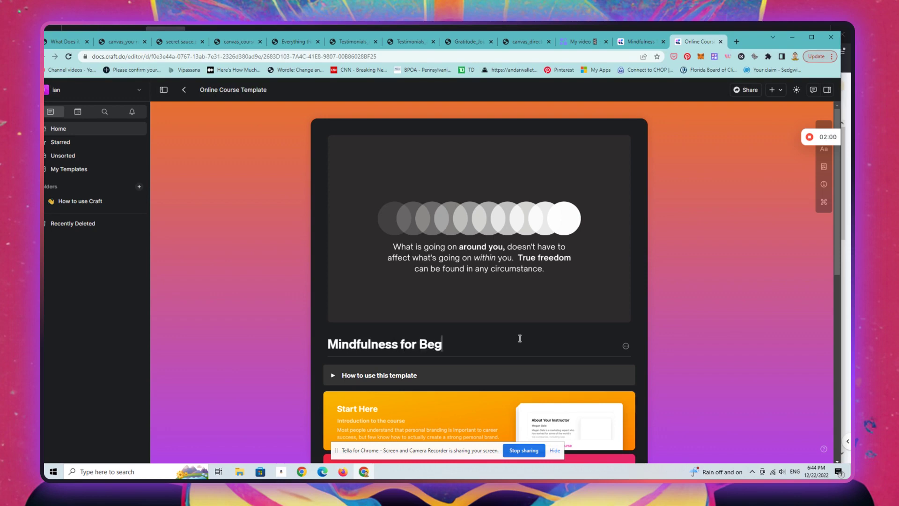
type("inners (202")
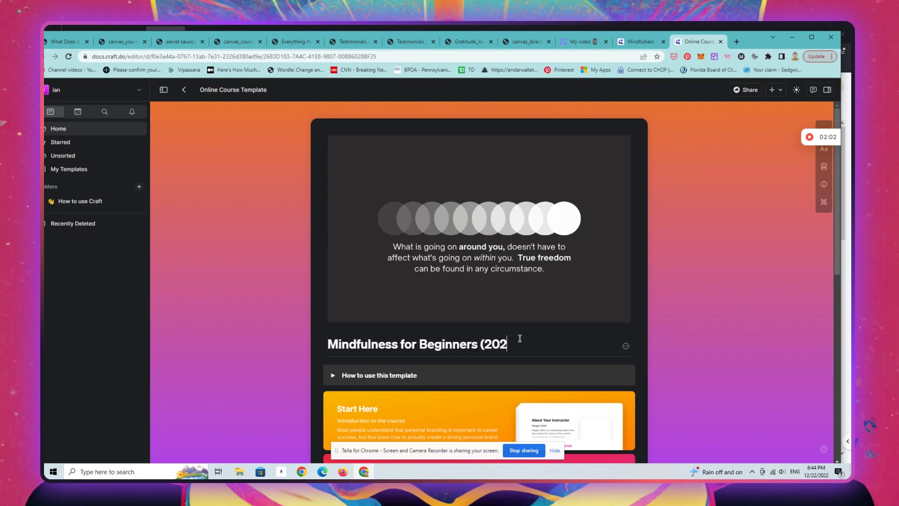
type("3)")
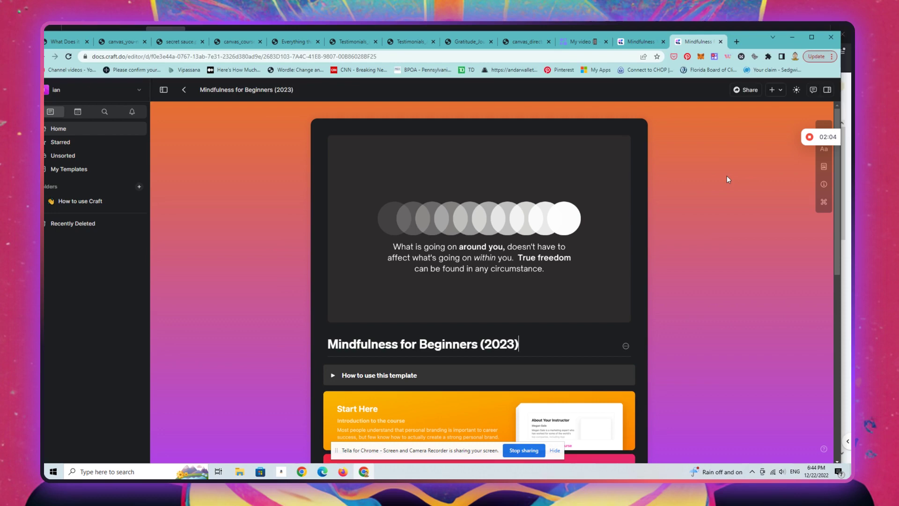
Peek at the Start Here page, then return to the course document
left_click(462, 419)
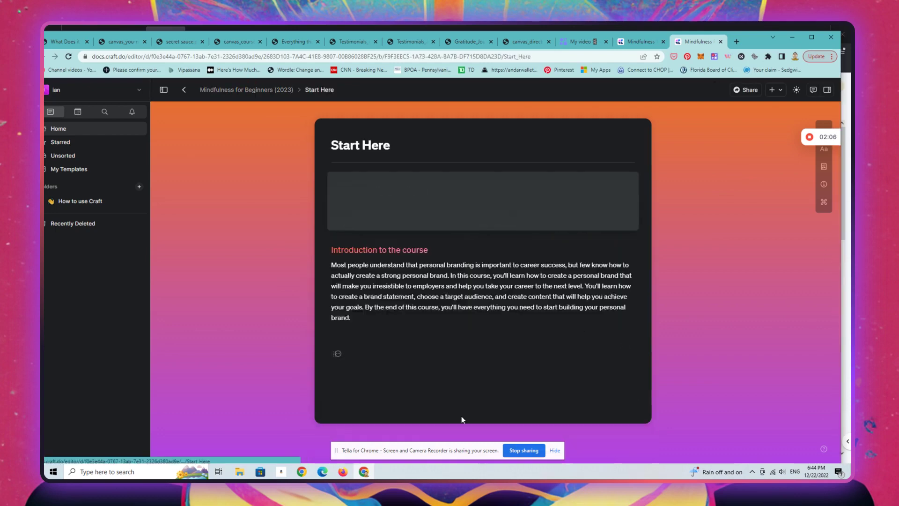
left_click(256, 95)
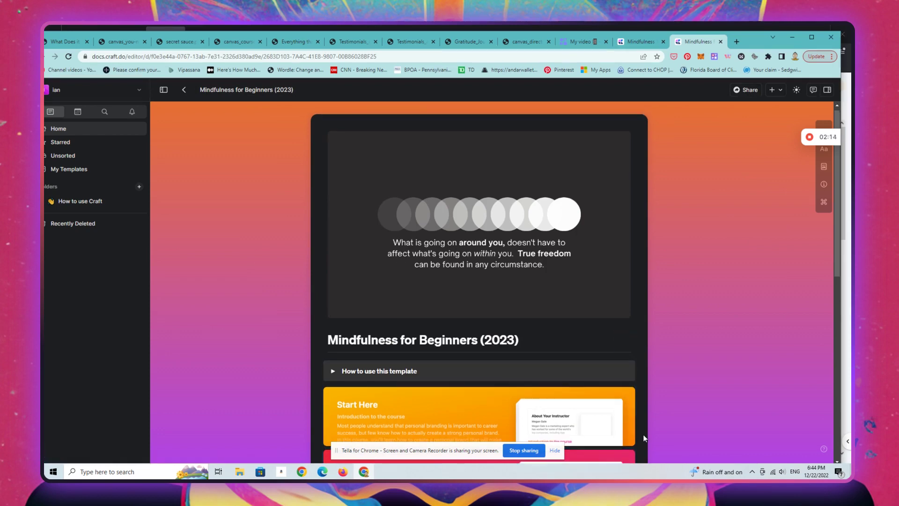
scroll(643, 437, "down", 6)
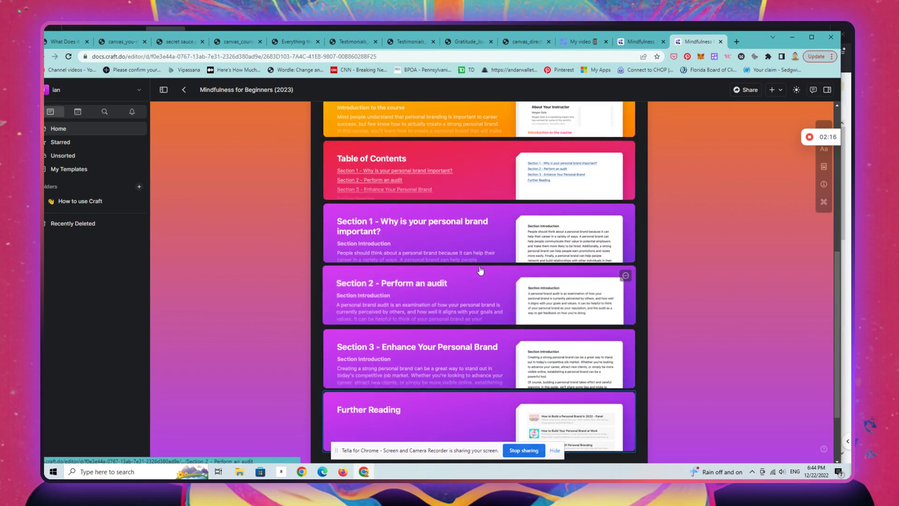
Give the Section 1 card a crimson background and a sticky-note preview style
left_click(624, 214)
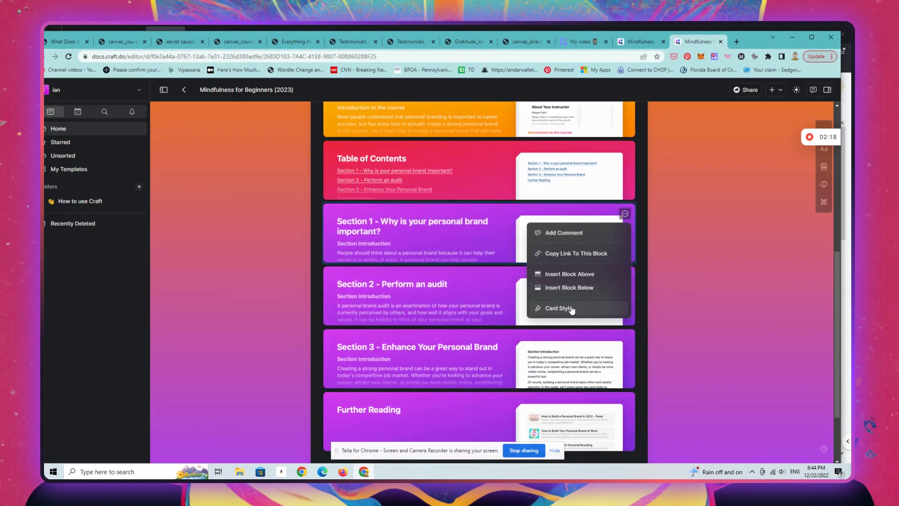
left_click(577, 308)
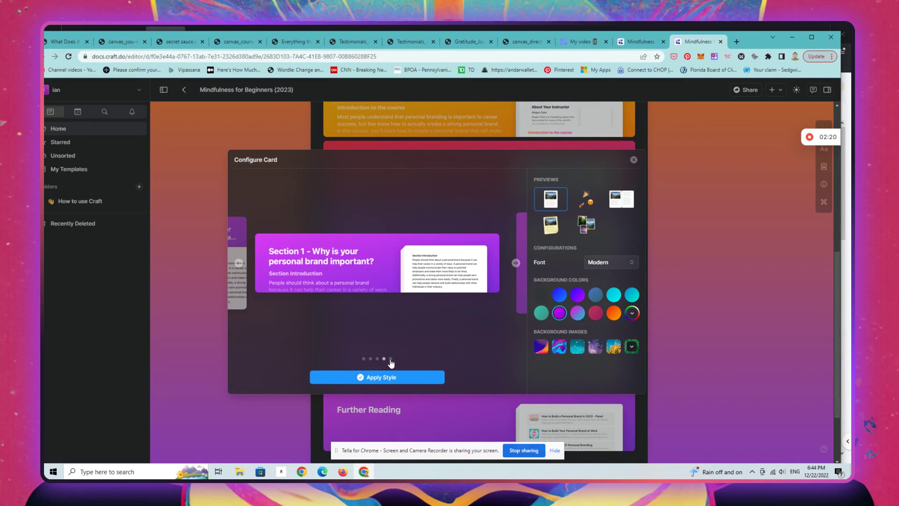
left_click(390, 359)
left_click(595, 313)
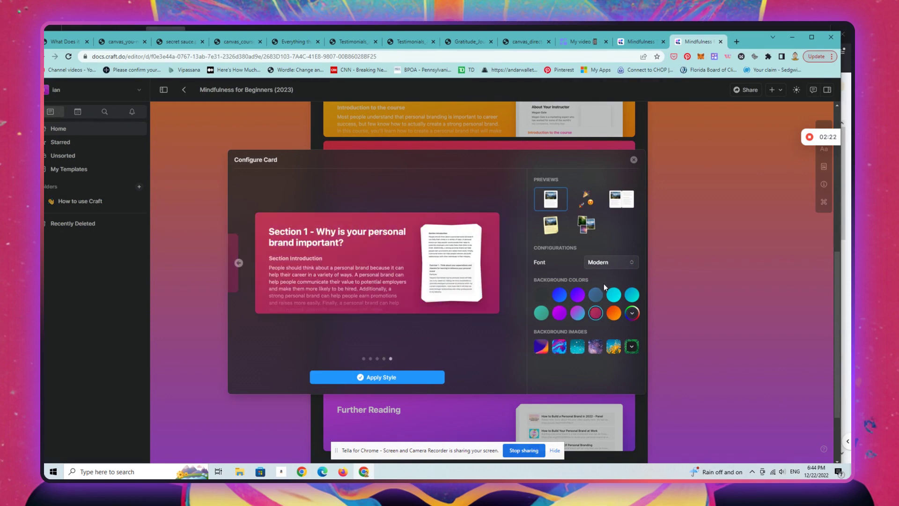
left_click(582, 226)
left_click(586, 199)
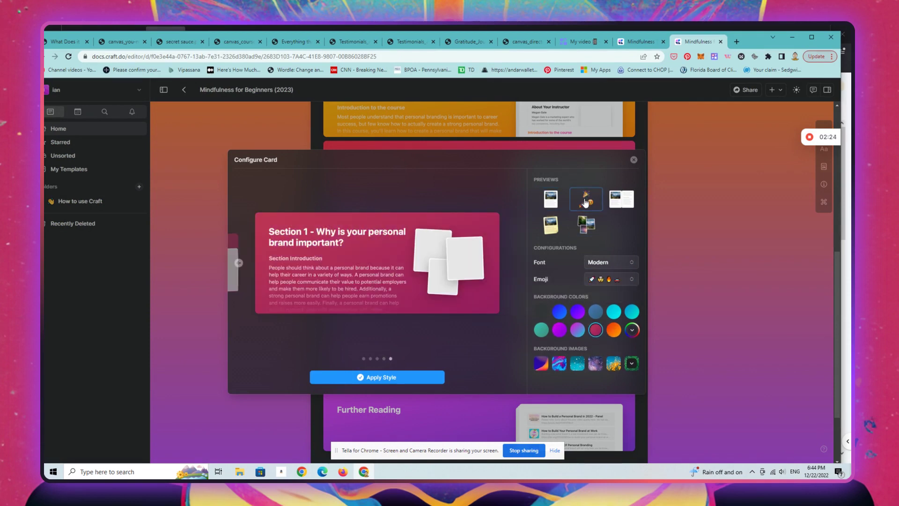
left_click(551, 202)
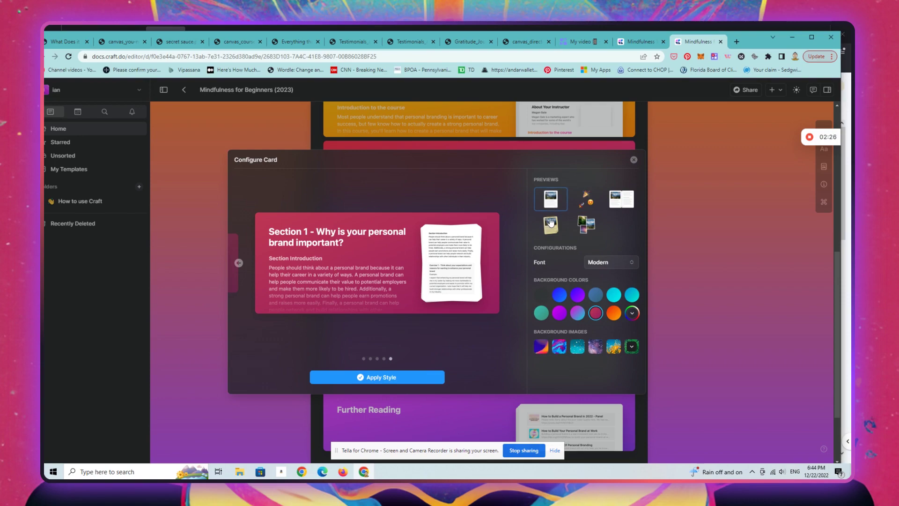
left_click(550, 223)
left_click(380, 377)
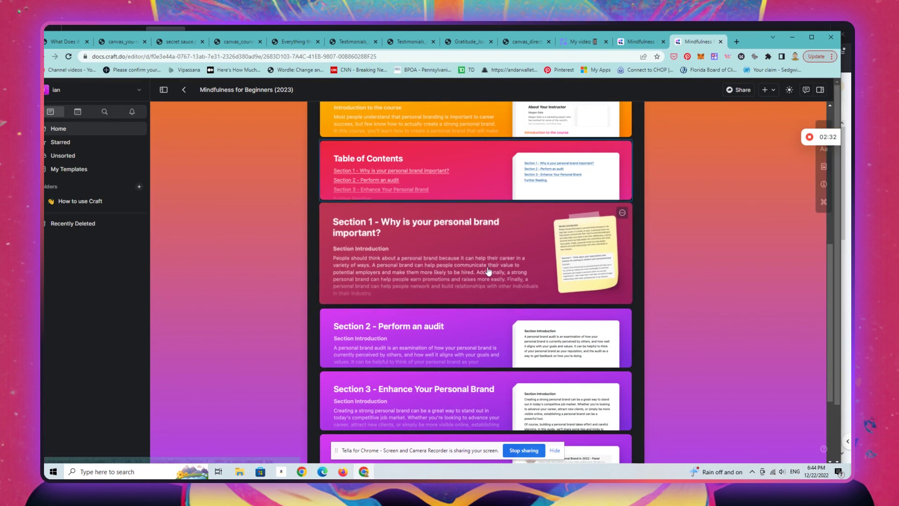
Retitle the Section 1 page 'Your first course on Craft!' and go back to the course document
left_click(384, 216)
left_click_drag(357, 145, 609, 145)
key("BackSpace")
key("BackSpace")
key("BackSpace")
key("BackSpace")
key("BackSpace")
key("BackSpace")
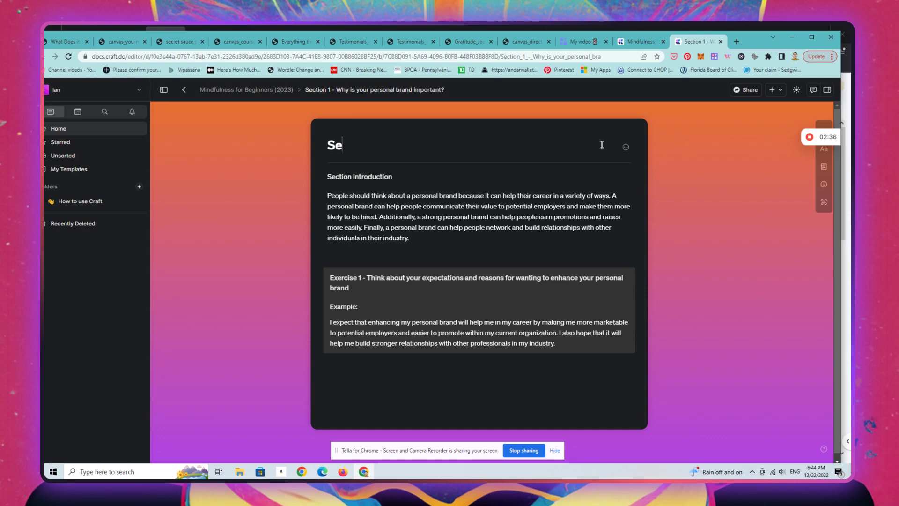
type("Your first course on ")
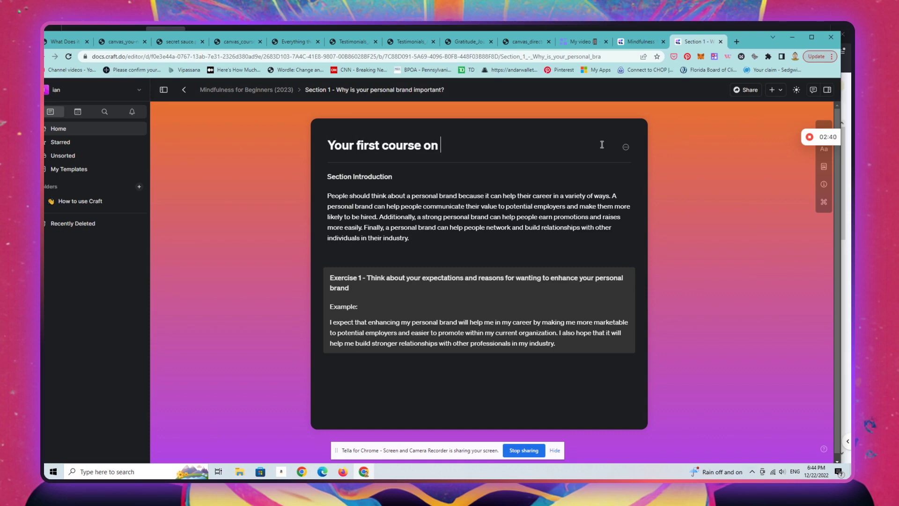
type("Craft!")
left_click(244, 90)
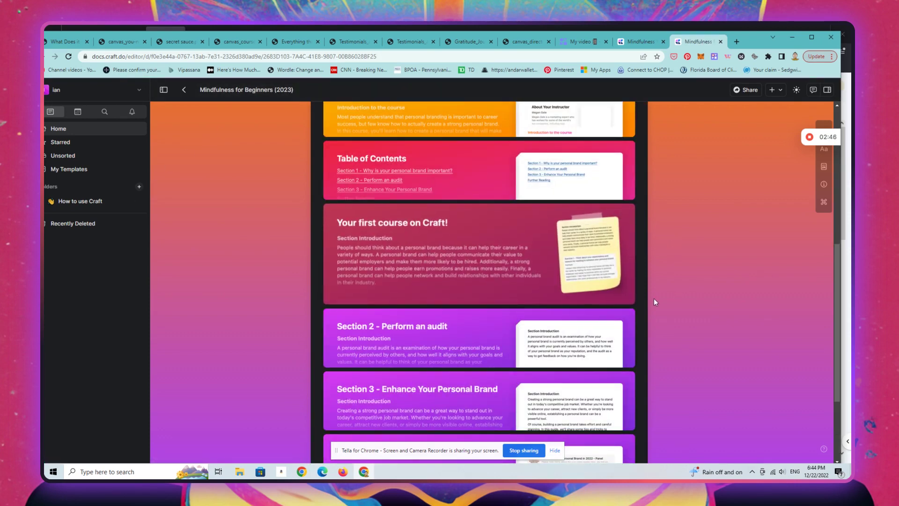
Create and copy a public web link for Mindfulness for Beginners (2023)
left_click(742, 92)
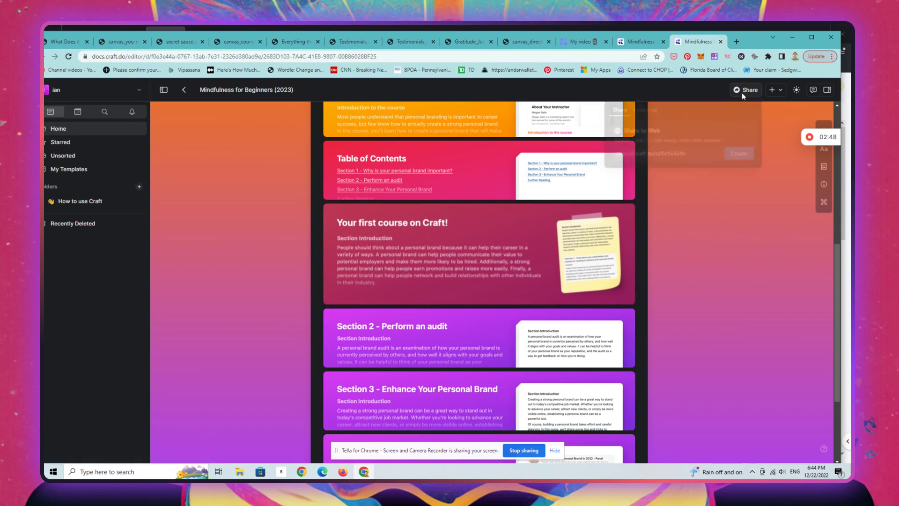
left_click(640, 110)
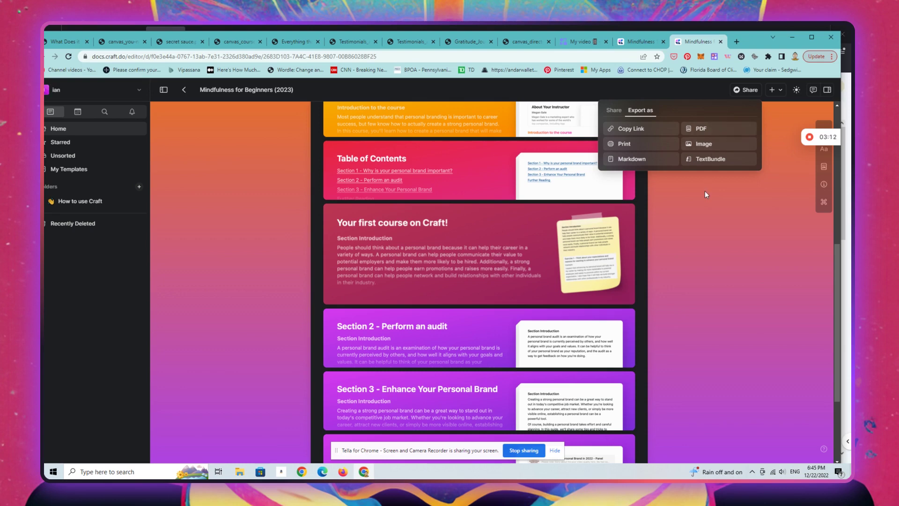
left_click(614, 111)
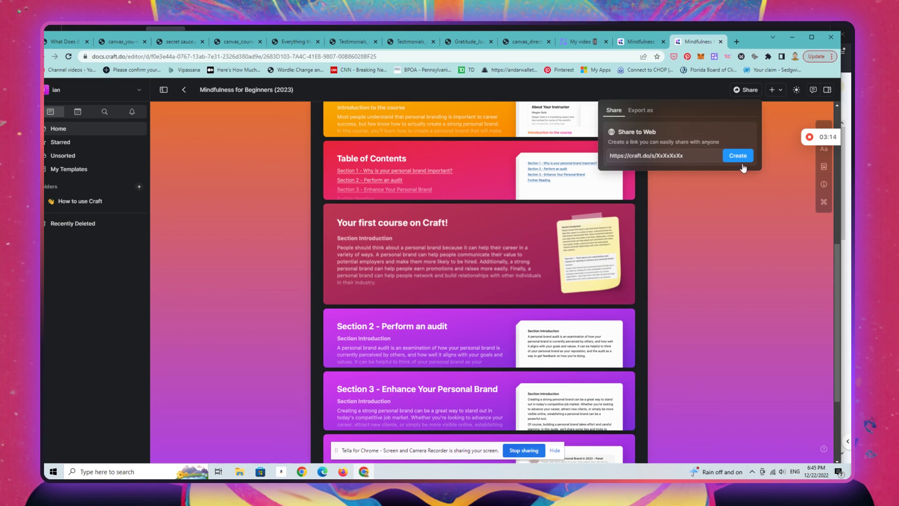
left_click(736, 160)
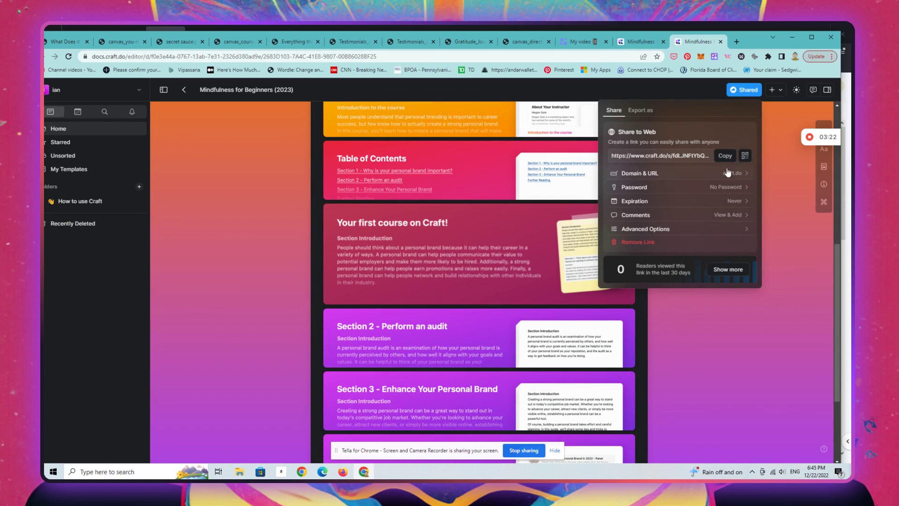
left_click(725, 156)
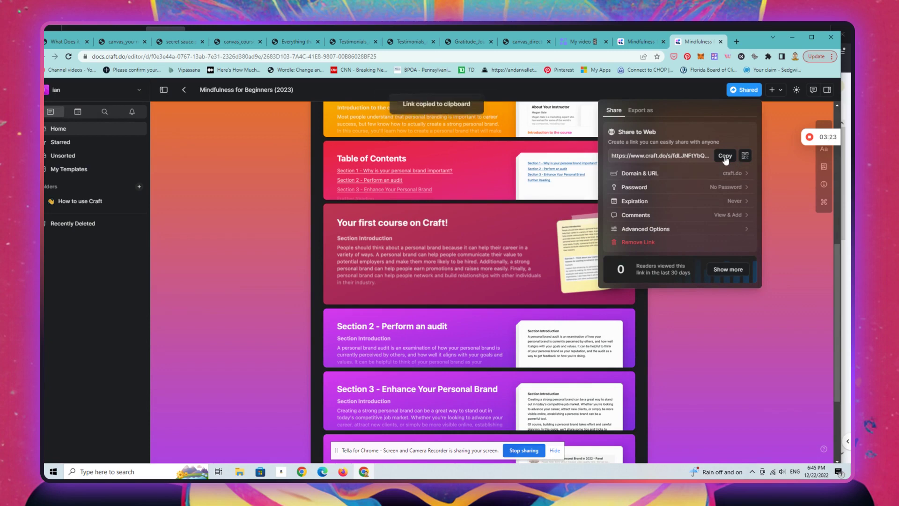
Load the copied share link in the browser's address bar
left_click(502, 58)
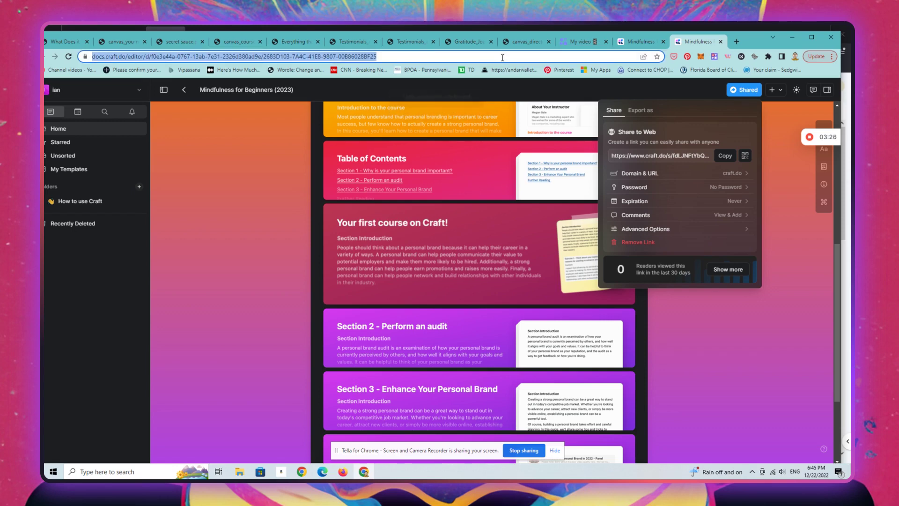
key("ctrl+v")
key("Return")
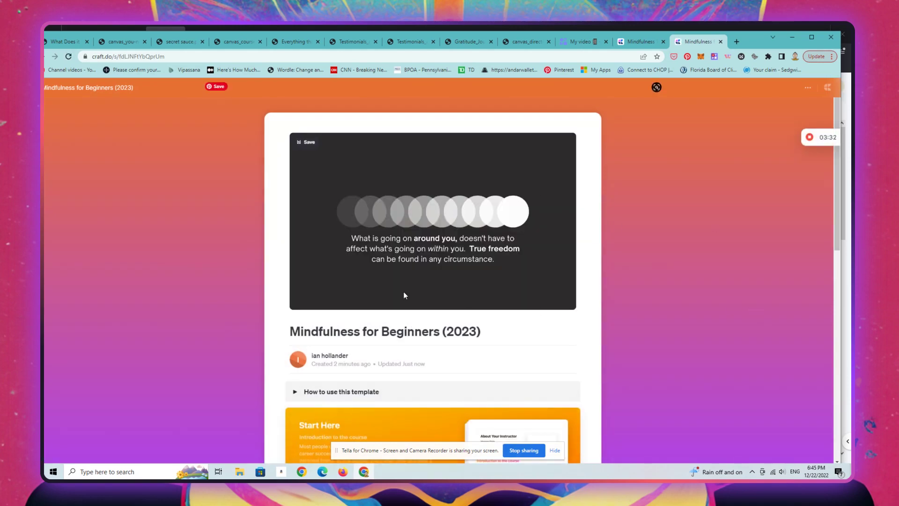
Preview the published pages: Your first course on Craft!, Section 2, Section 3, Further Reading, Table of Contents
left_click_drag(836, 204, 819, 407)
scroll(819, 403, "up", 5)
left_click(356, 262)
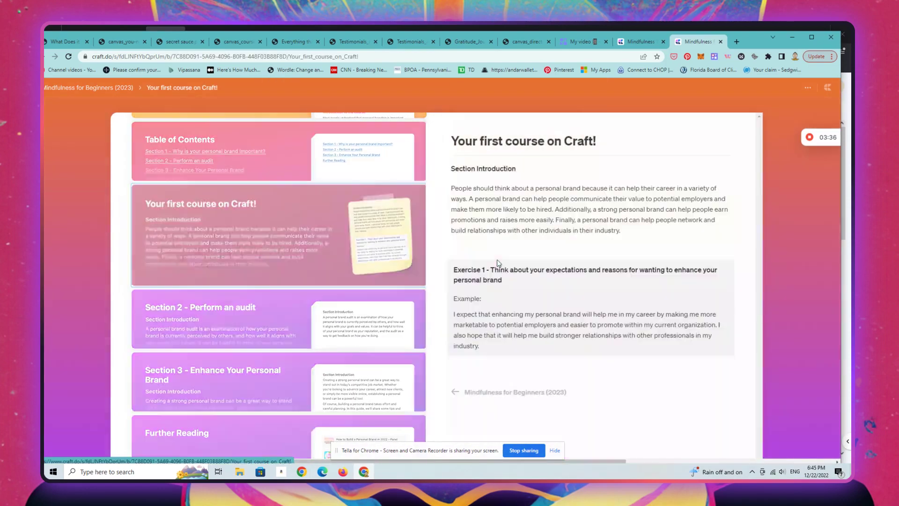
left_click(249, 318)
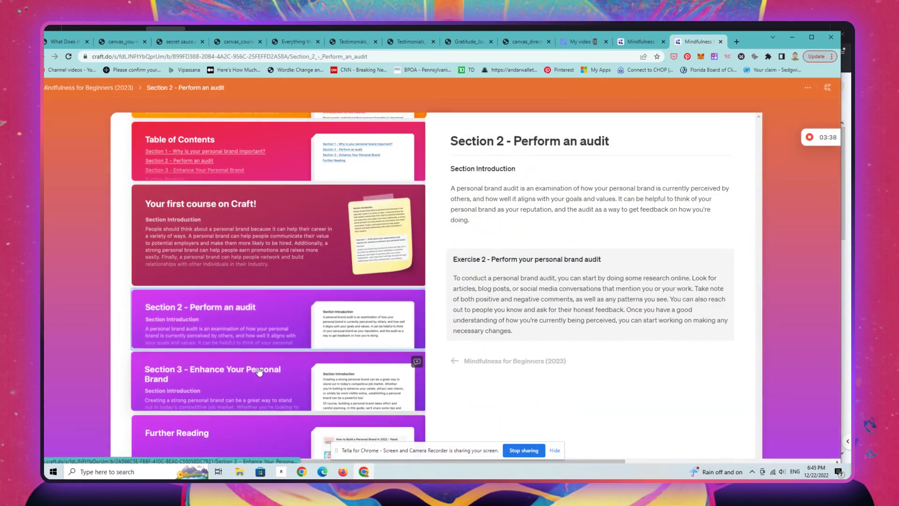
left_click(259, 369)
left_click(263, 435)
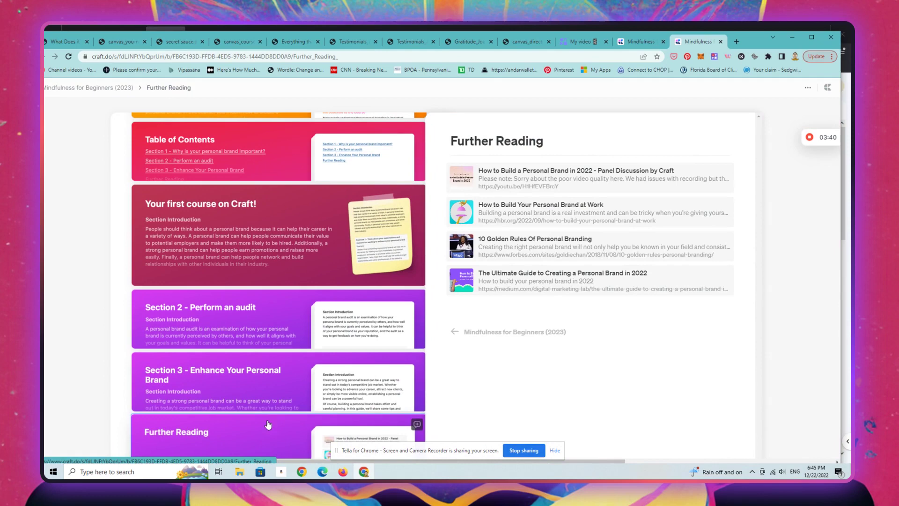
left_click(287, 167)
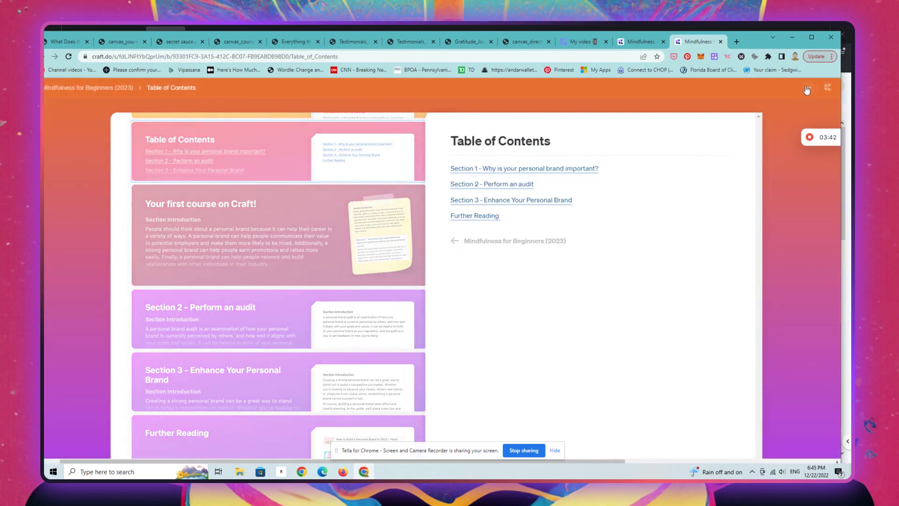
Switch to the published Mindfulness 101 page and open it in the Craft editor
left_click(828, 88)
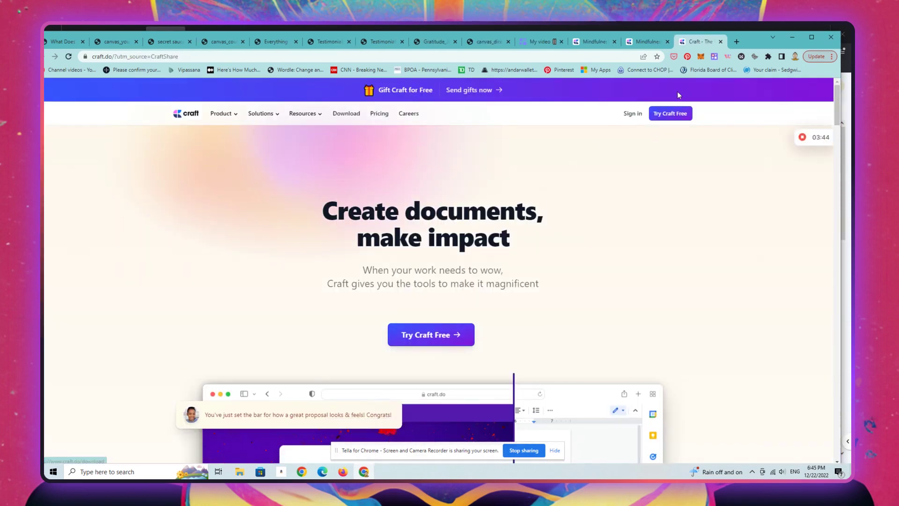
left_click(648, 39)
left_click(593, 45)
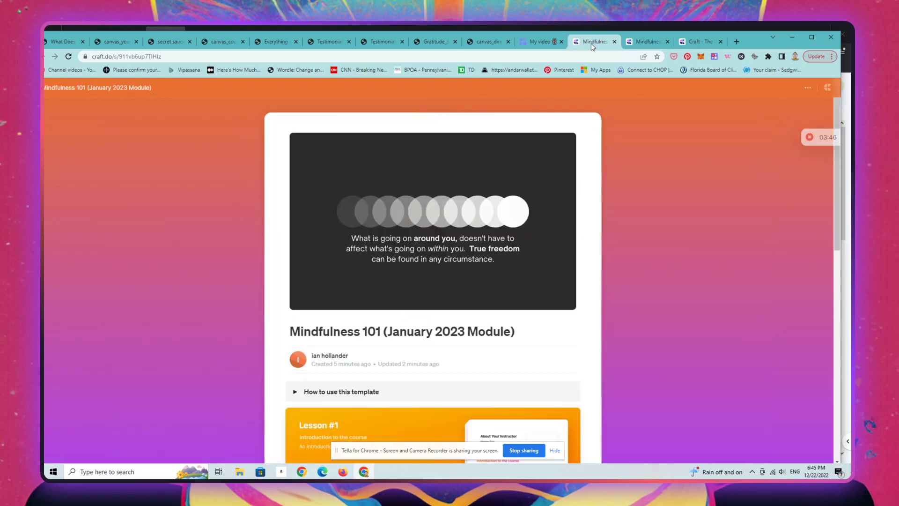
left_click(807, 88)
left_click(786, 110)
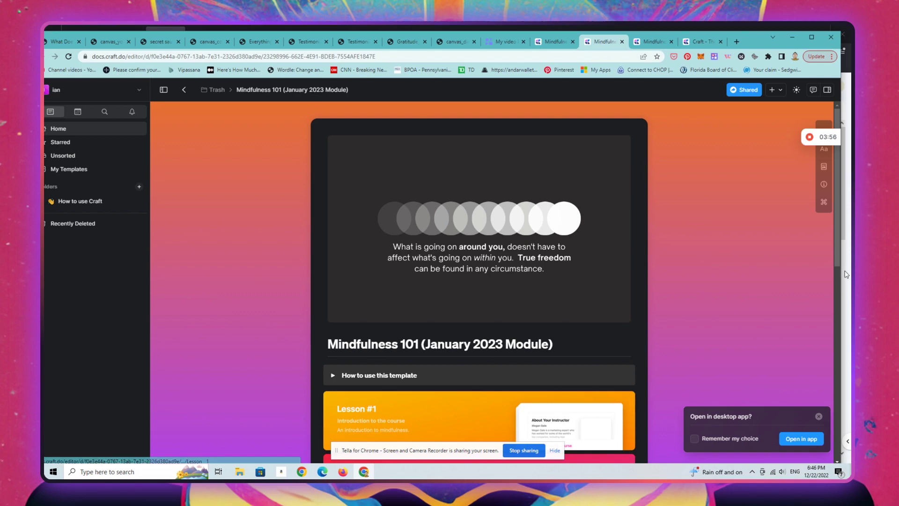
Give the Lesson #1 card a blue-and-pink swirl background
left_click(625, 401)
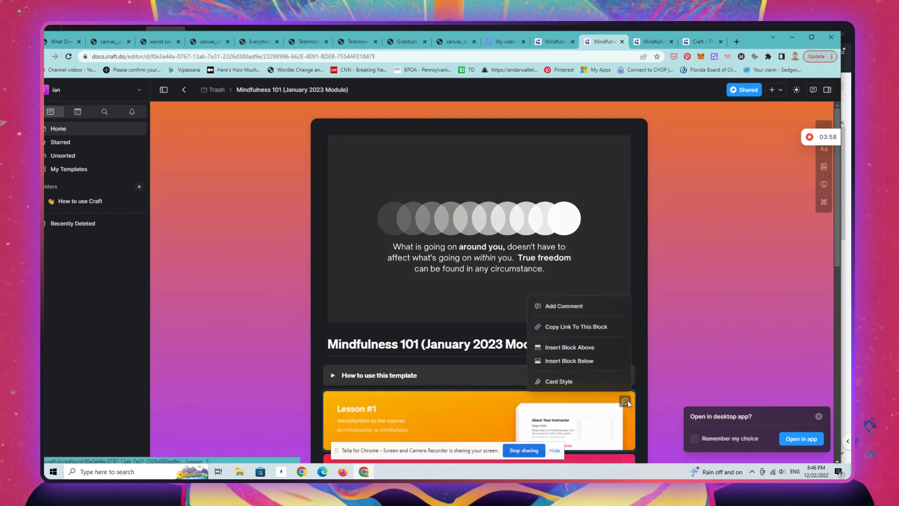
left_click(588, 382)
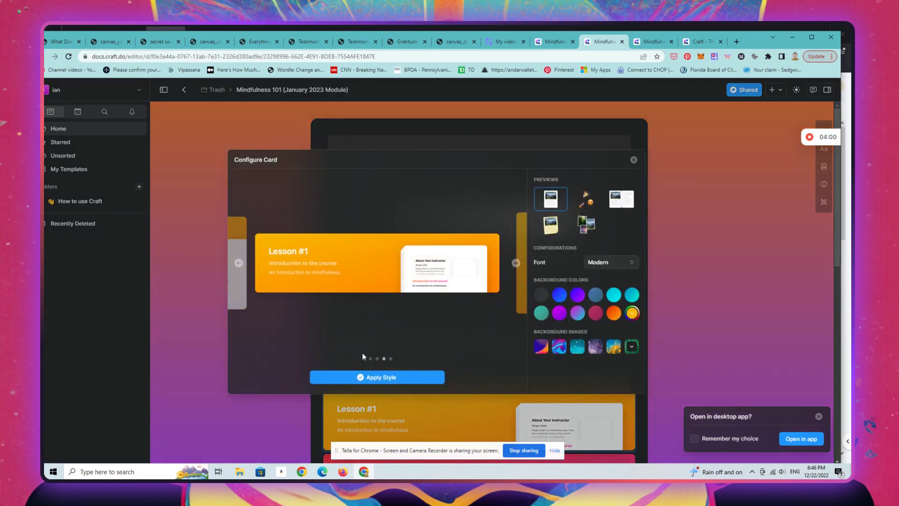
left_click(559, 346)
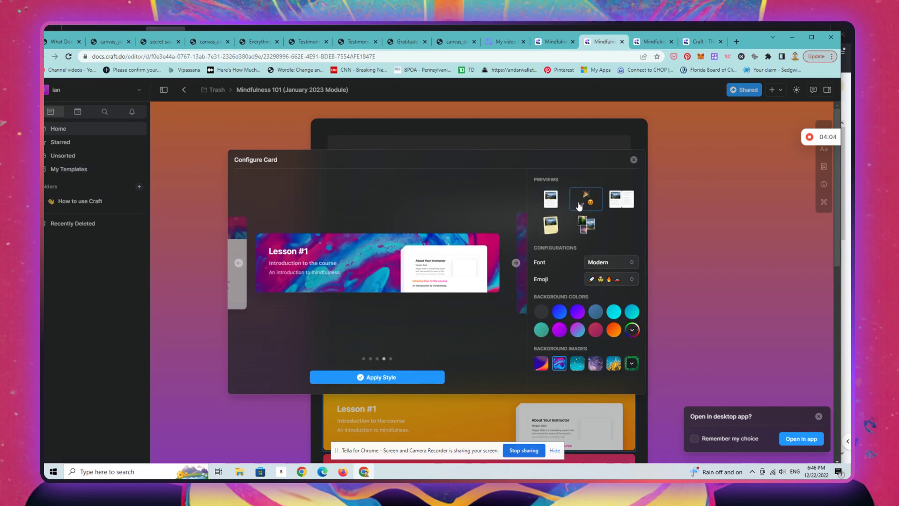
Swap the leading emoji to a kissing face, apply the style, and switch to the Craft home tab
left_click(618, 281)
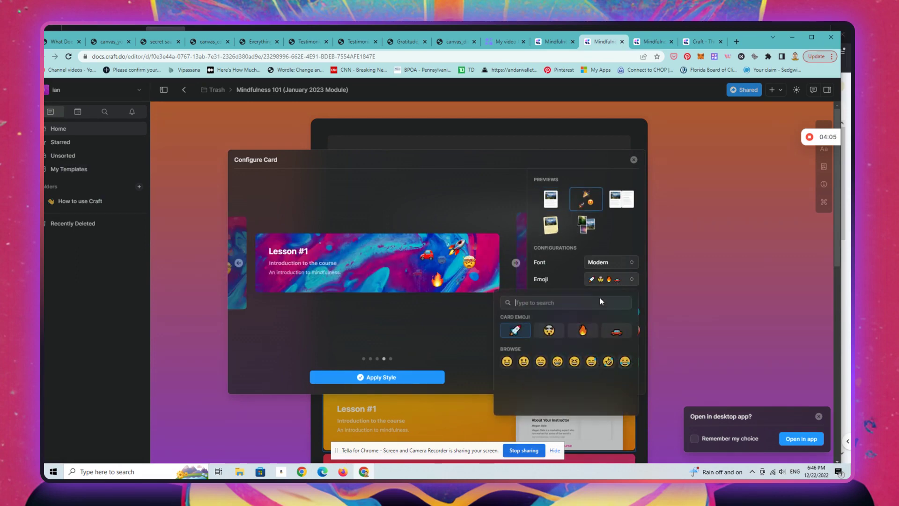
left_click(558, 361)
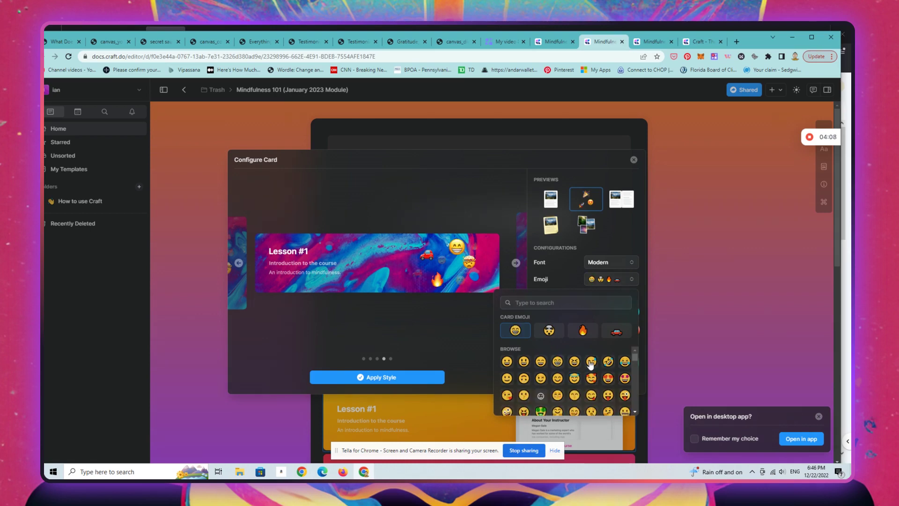
left_click(541, 397)
left_click(509, 396)
left_click(417, 386)
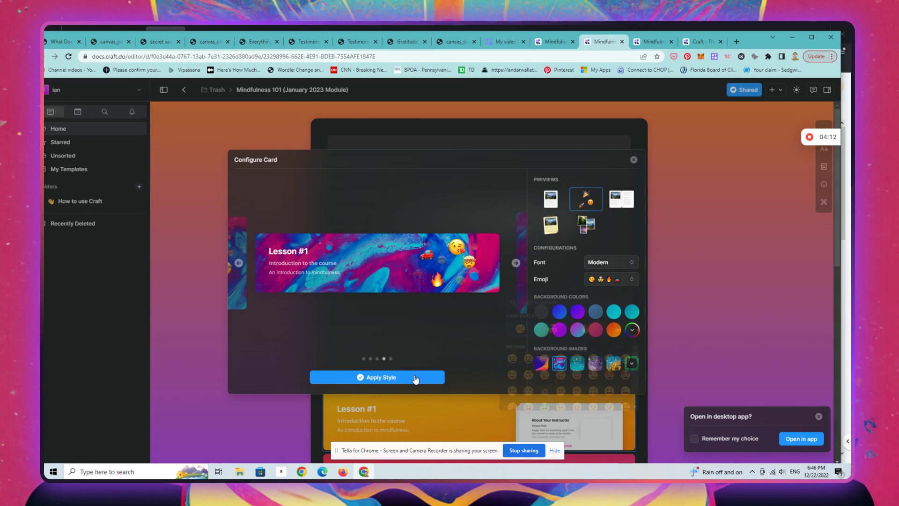
left_click(415, 378)
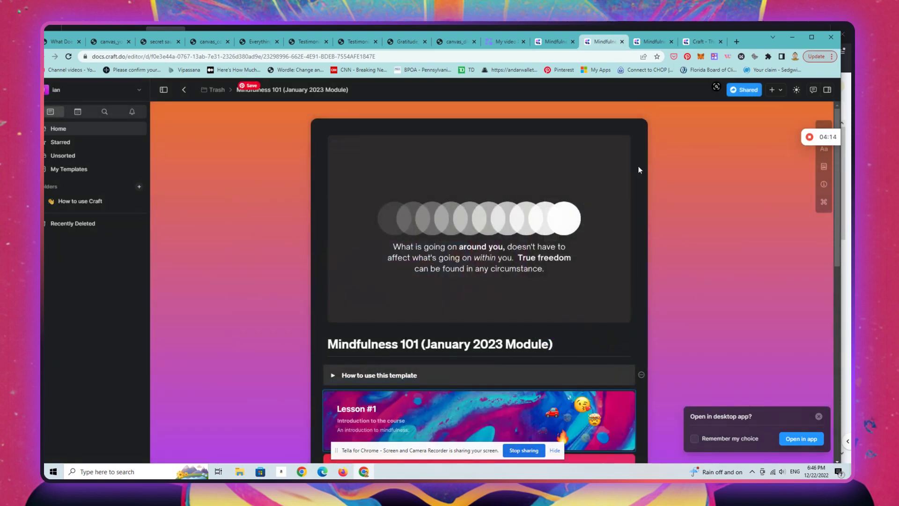
left_click(652, 43)
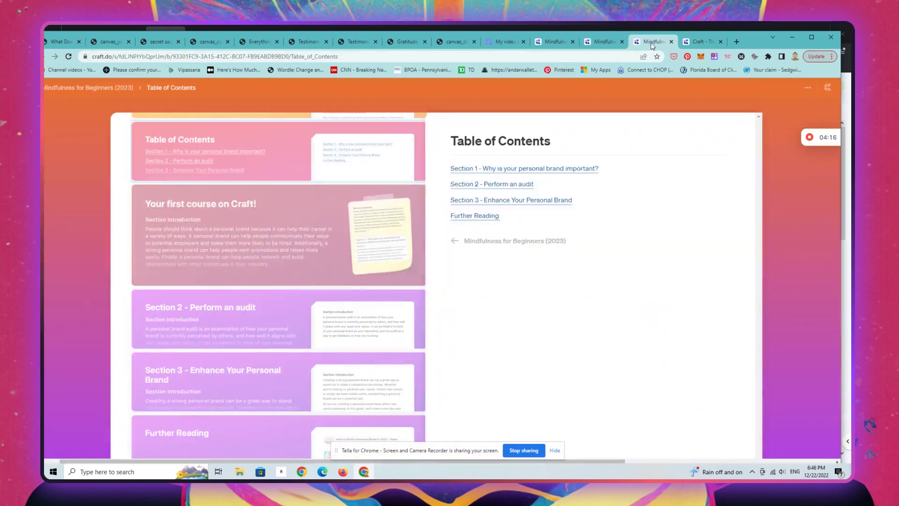
left_click(704, 41)
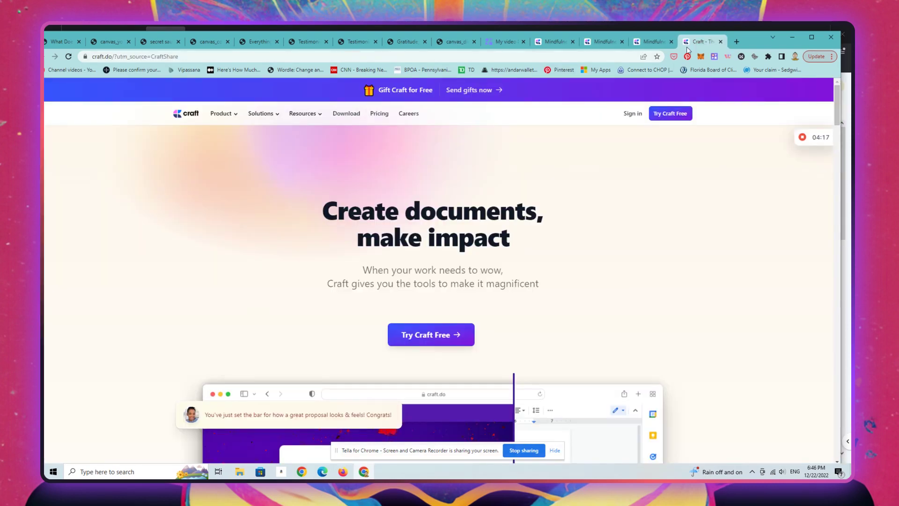
Return to the published course tab and reload it to see the dark theme
left_click(654, 47)
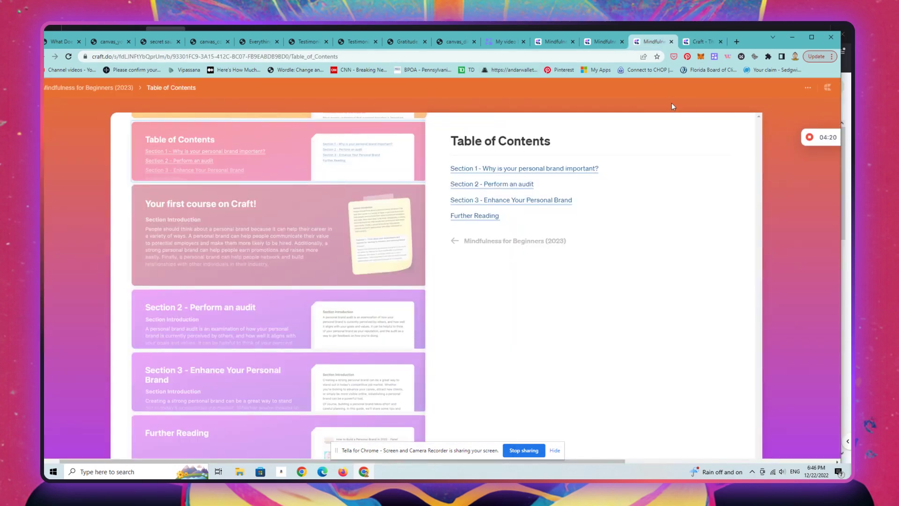
left_click(104, 88)
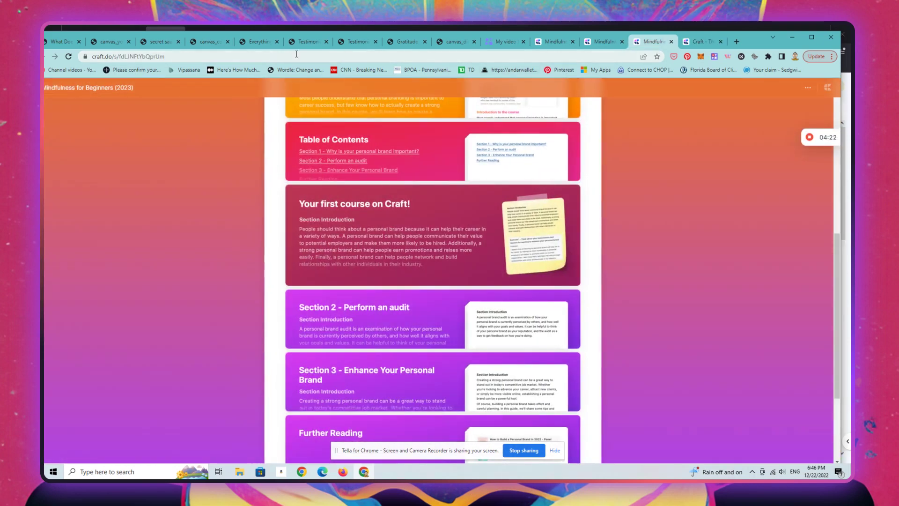
left_click(297, 56)
key("Return")
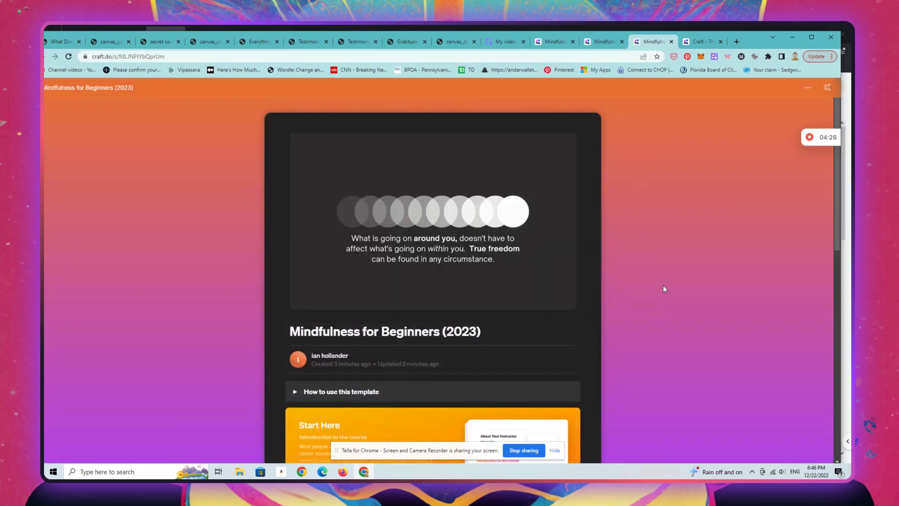
scroll(663, 286, "down", 8)
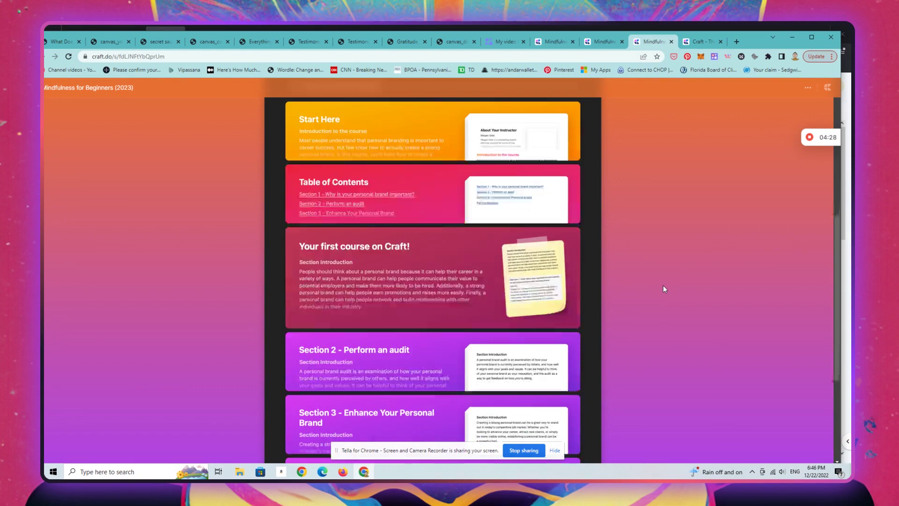
scroll(663, 289, "down", 3)
scroll(663, 289, "up", 1)
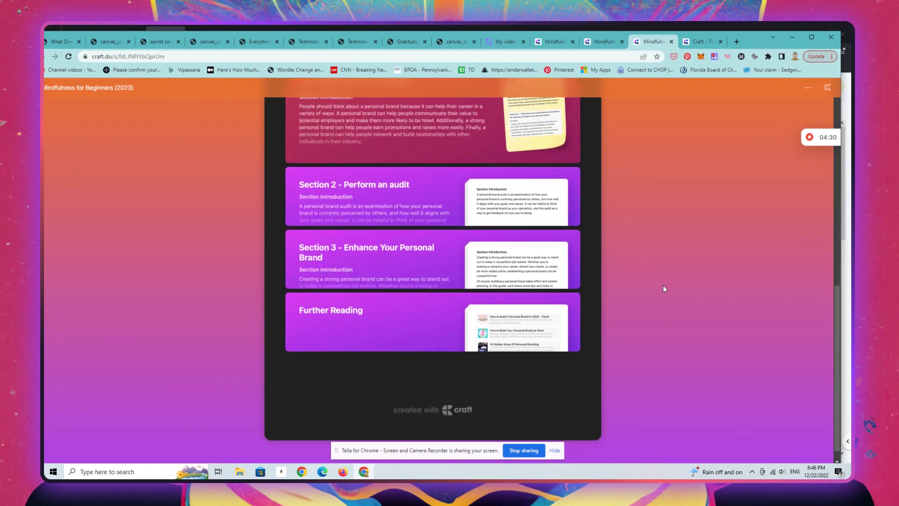
scroll(663, 289, "up", 5)
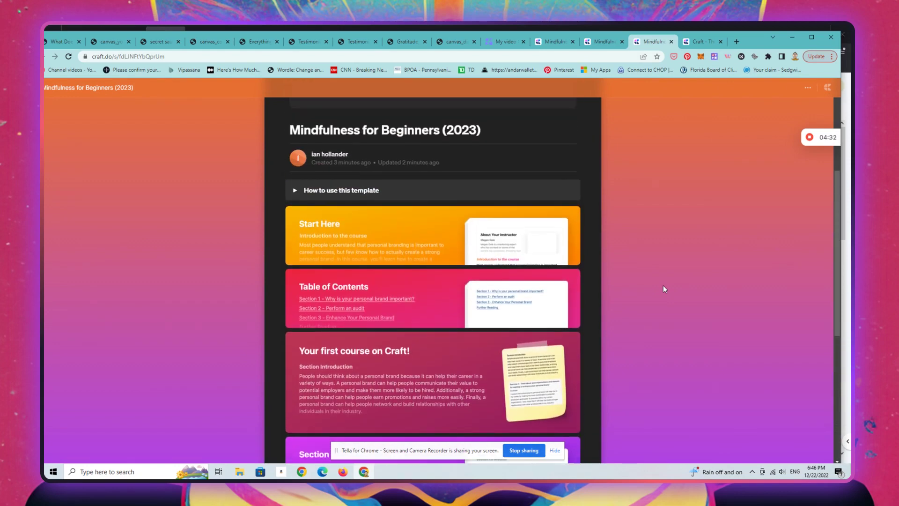
Click through Start Here, Table of Contents, Section 1 and Section 2 to reach Further Reading
left_click(410, 232)
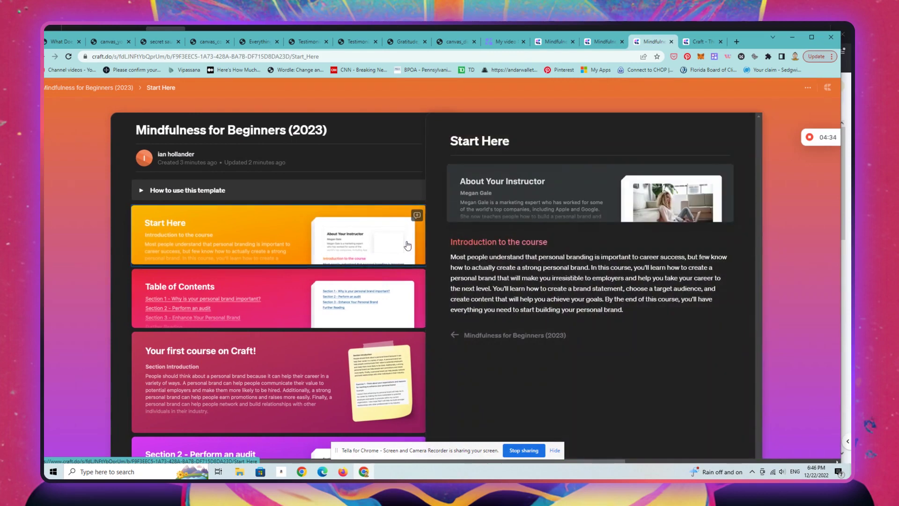
left_click(340, 295)
left_click(319, 351)
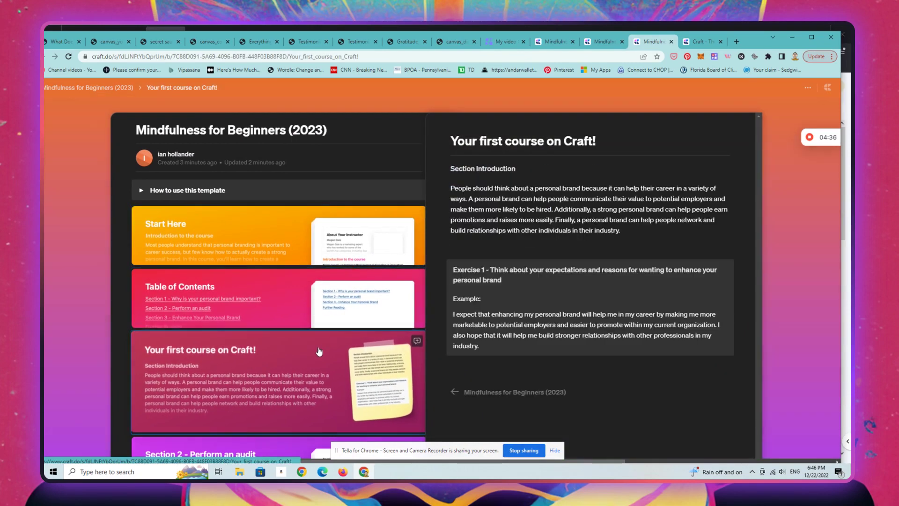
left_click(311, 438)
scroll(304, 442, "down", 2)
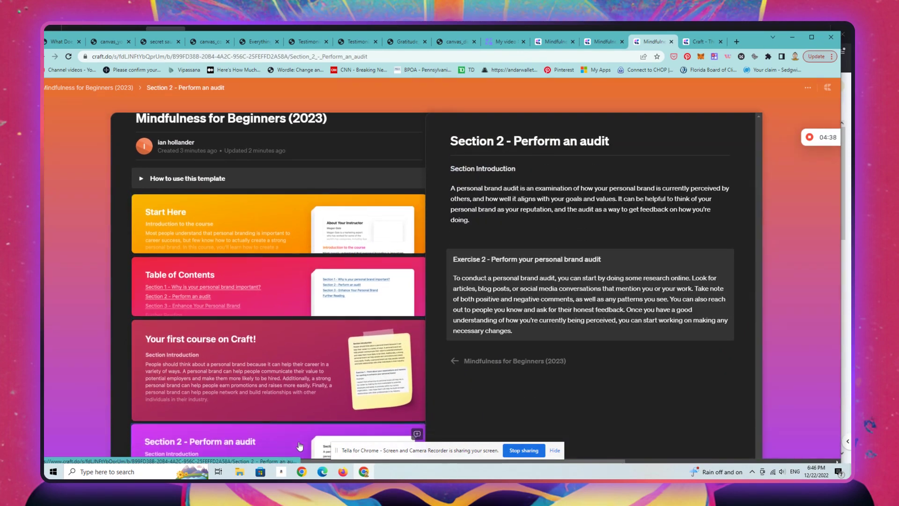
scroll(299, 443, "down", 3)
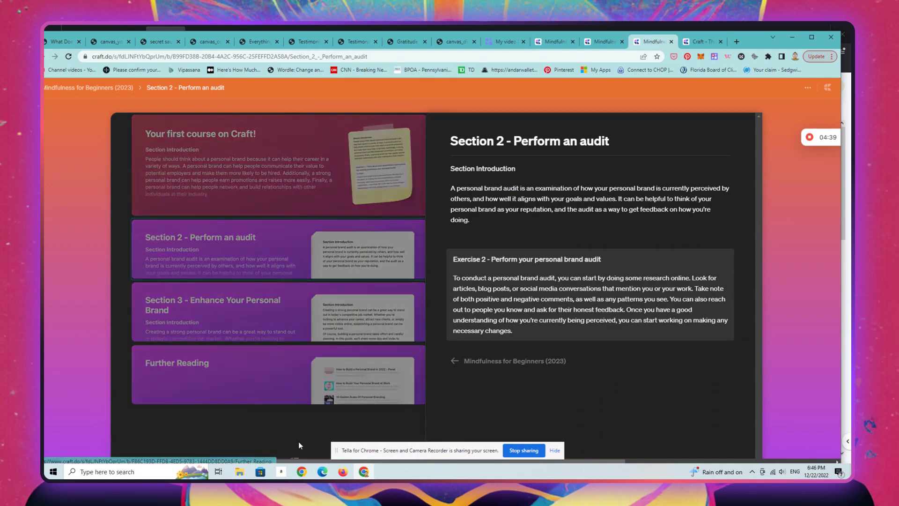
left_click(271, 402)
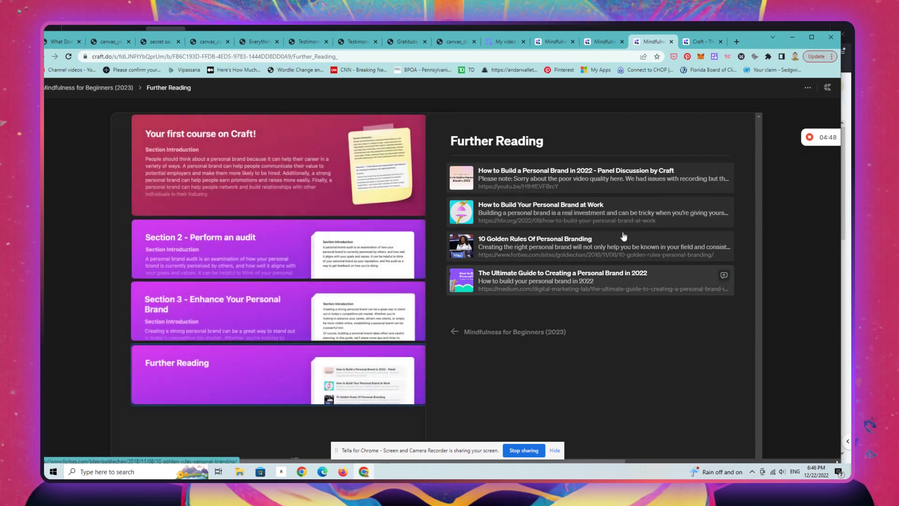
Open and close the Forbes and hbr.org personal-branding articles from Further Reading
left_click(579, 252)
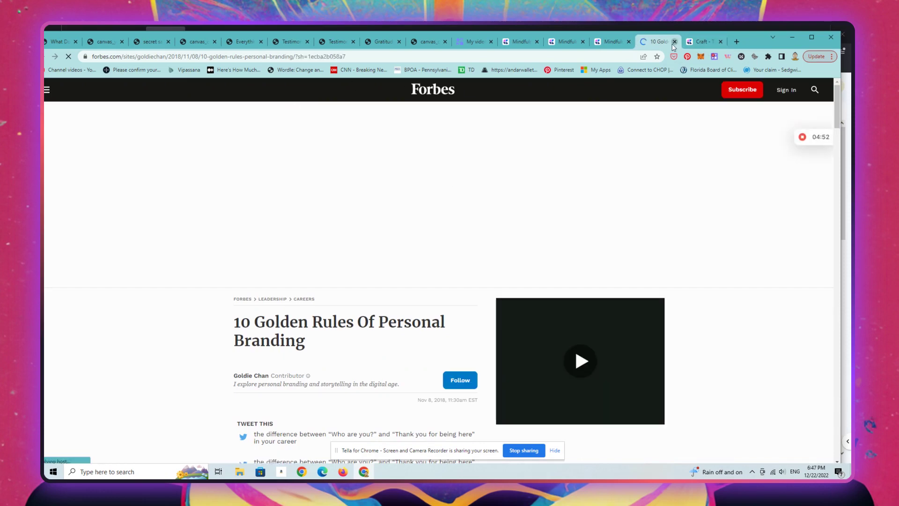
left_click(674, 42)
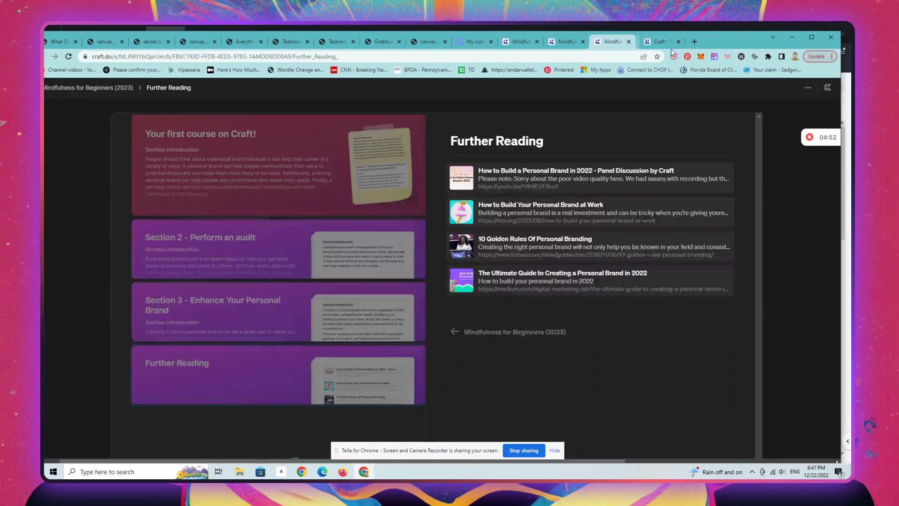
left_click(537, 209)
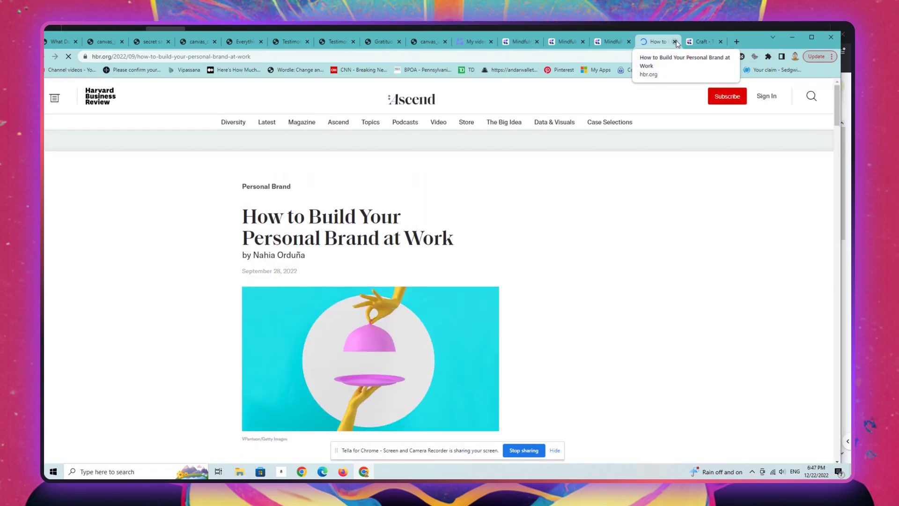
left_click(675, 42)
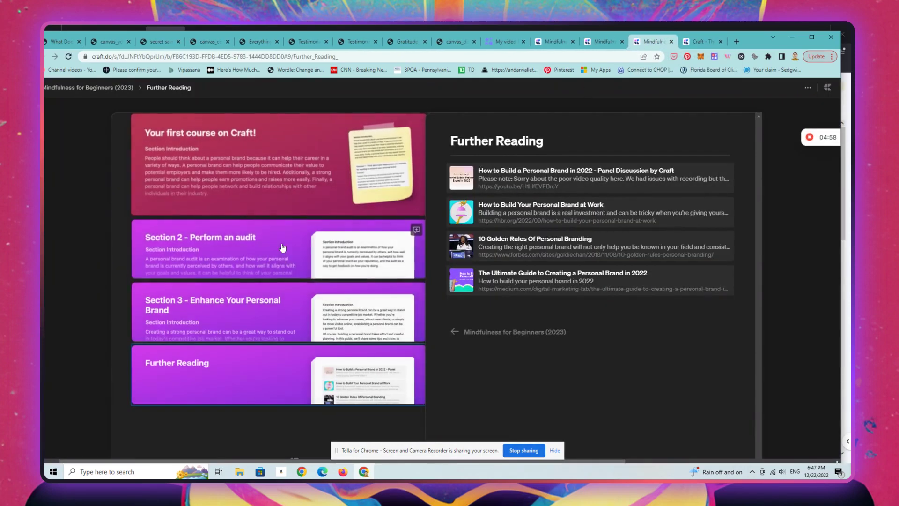
Browse Section 2, Section 1, Section 3 and Start Here, then switch to the Mindfulness 101 tab
left_click(283, 254)
left_click(262, 173)
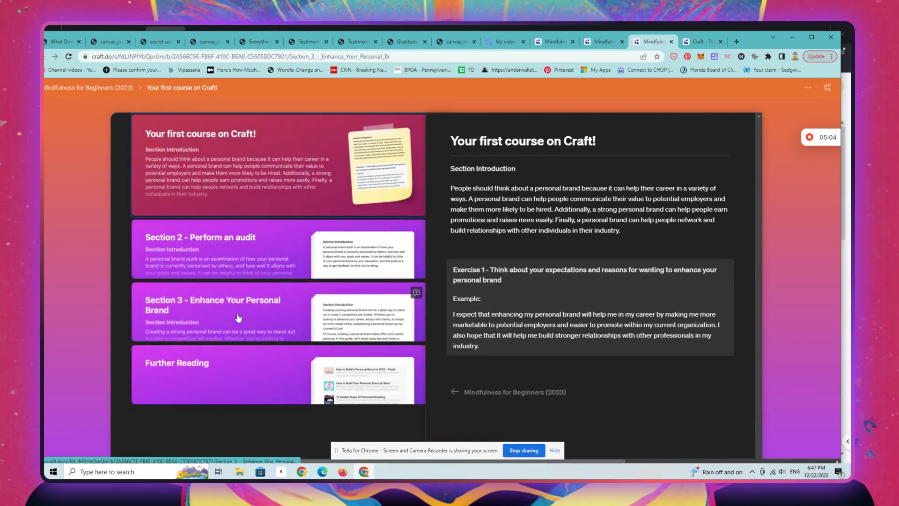
left_click(237, 316)
left_click_drag(758, 323, 108, 160)
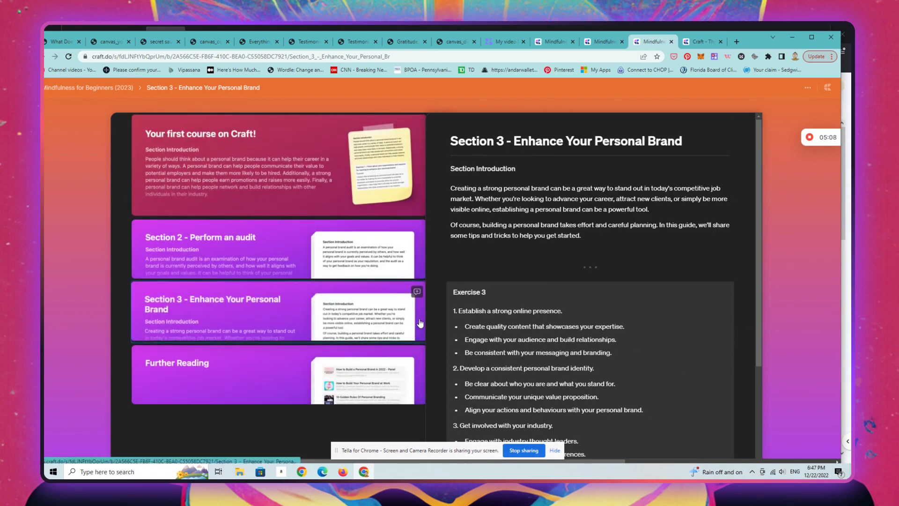
scroll(420, 323, "up", 6)
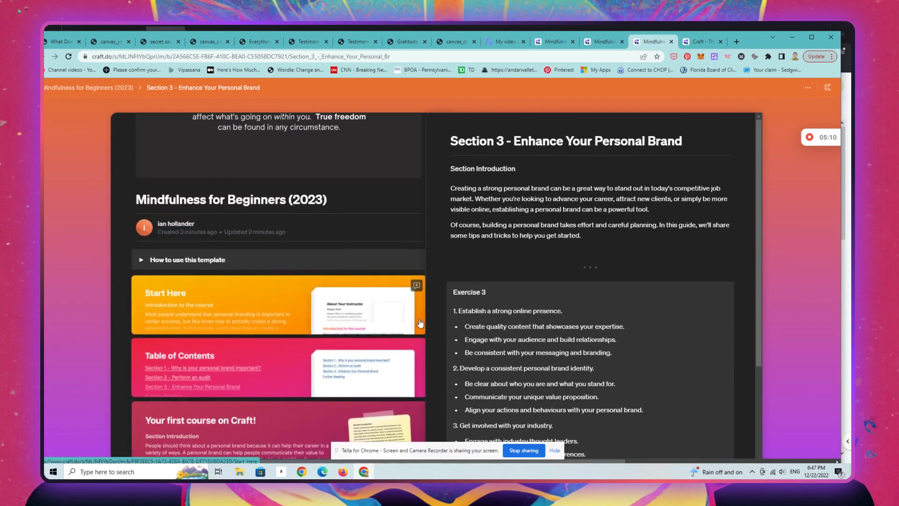
left_click(374, 306)
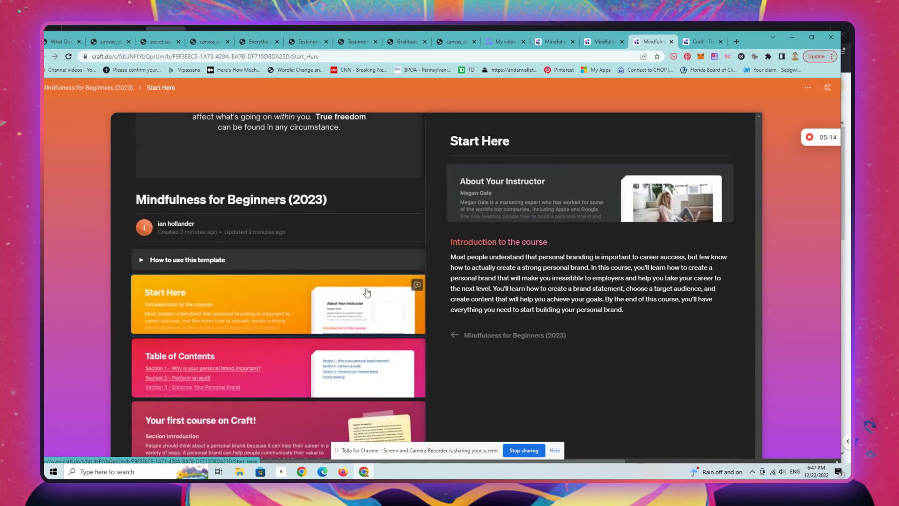
left_click(555, 42)
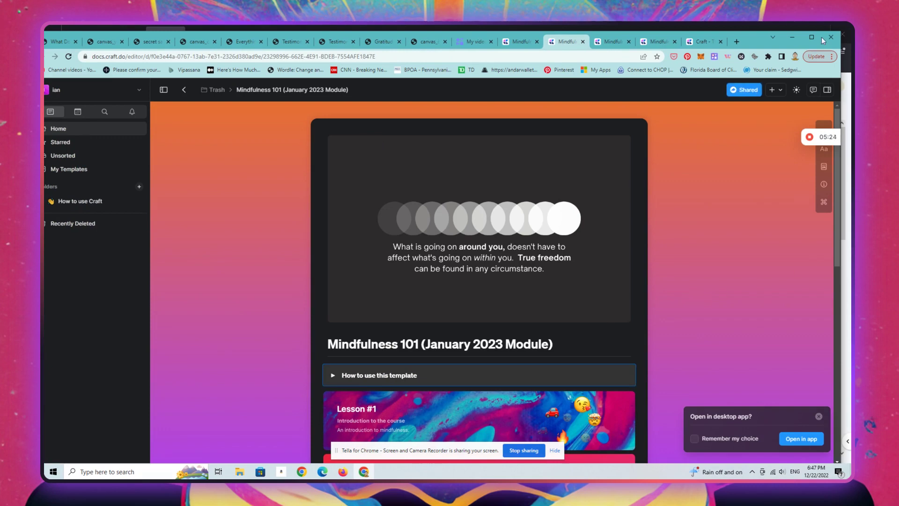
Check Mindfulness 101's share panel and published page, then close it and go Home
left_click(743, 90)
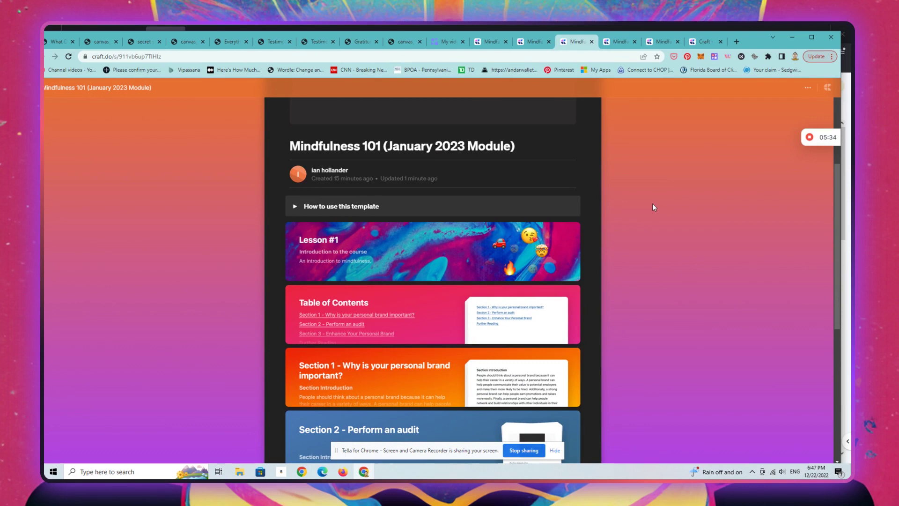
scroll(654, 207, "down", 1)
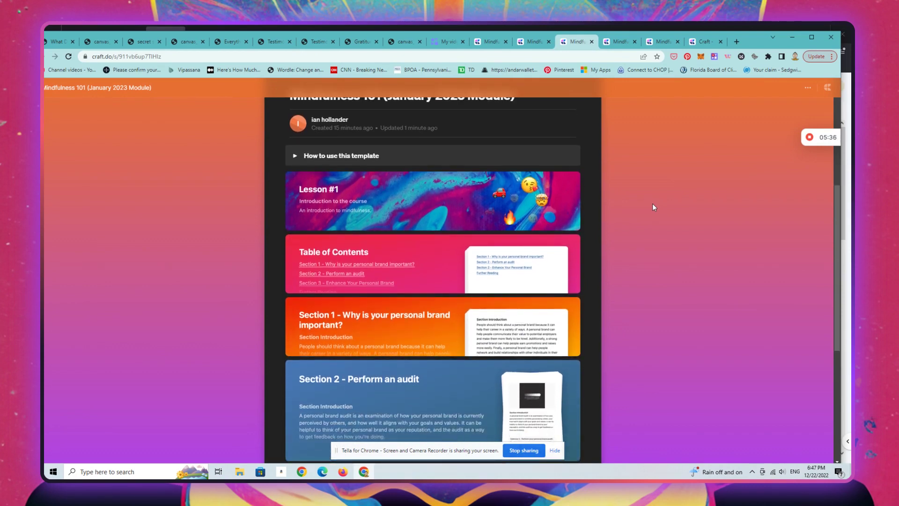
left_click(537, 42)
left_click(696, 332)
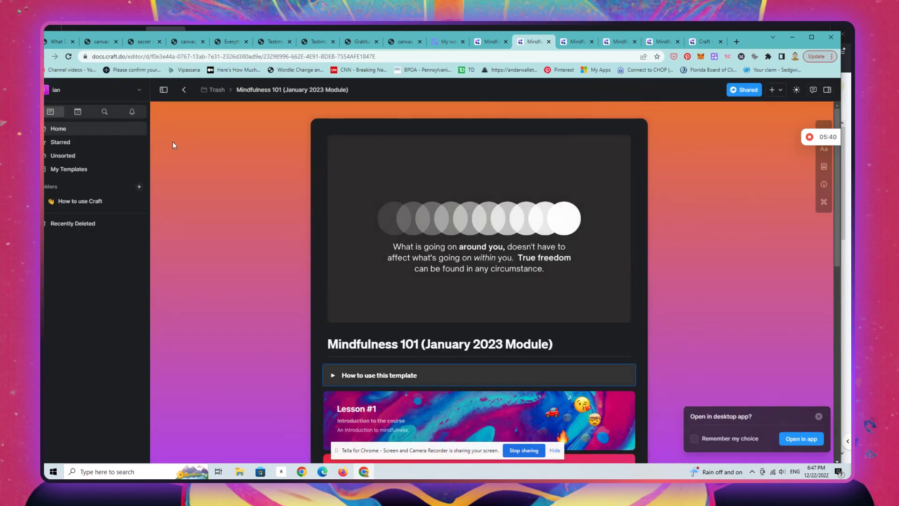
left_click(89, 134)
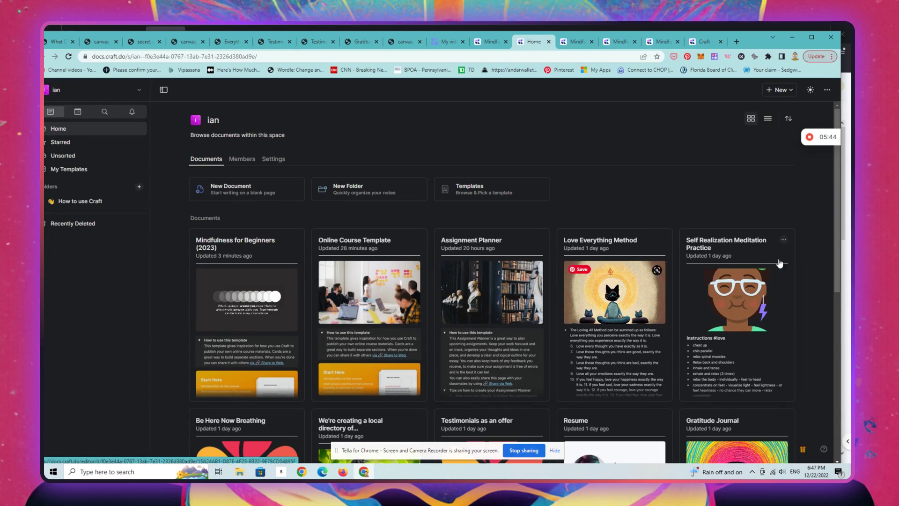
Open Self Realization Meditation Practice, create its secret web link, and view the published page
left_click(755, 242)
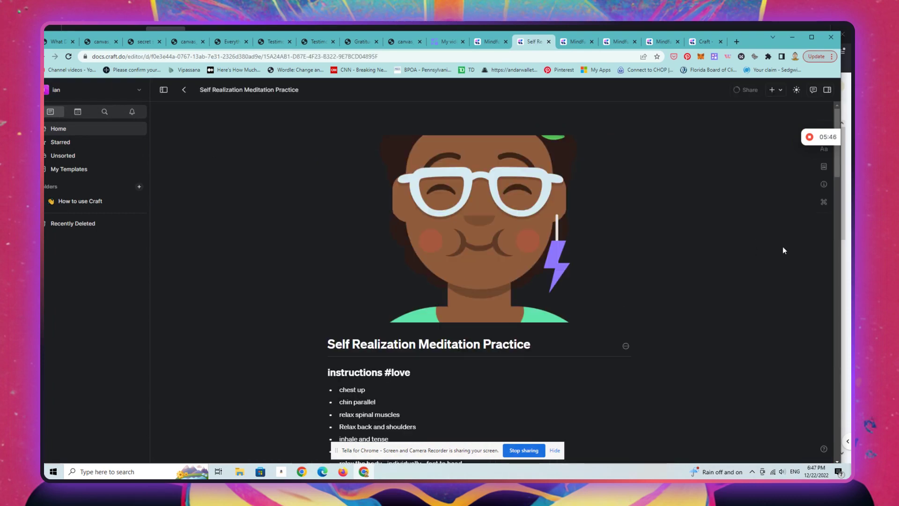
left_click(741, 94)
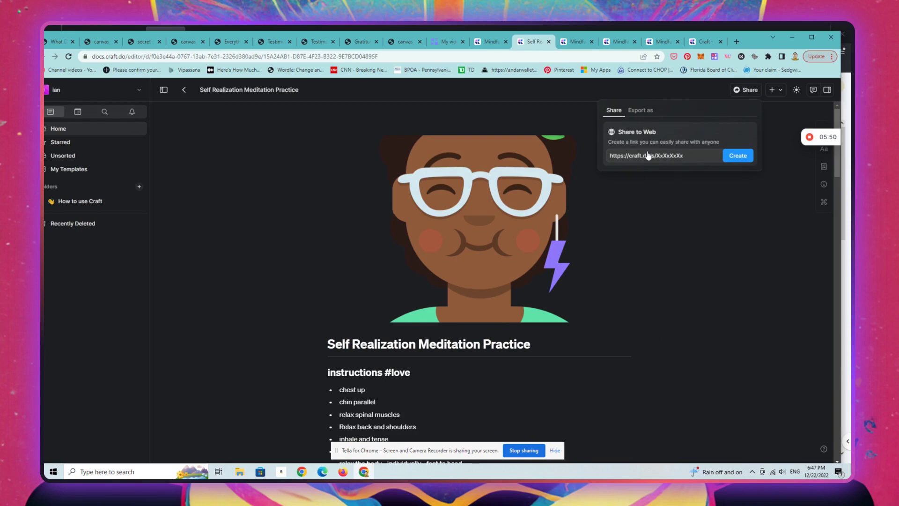
left_click(738, 155)
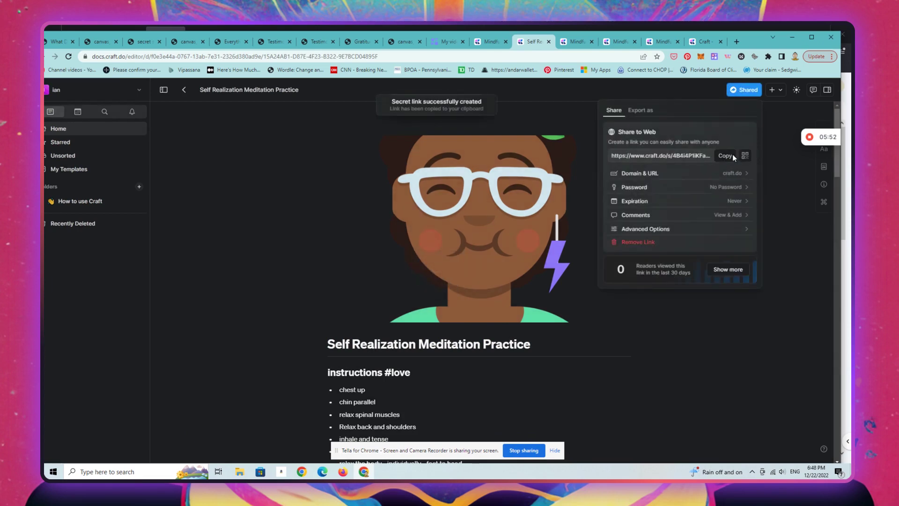
left_click(666, 157)
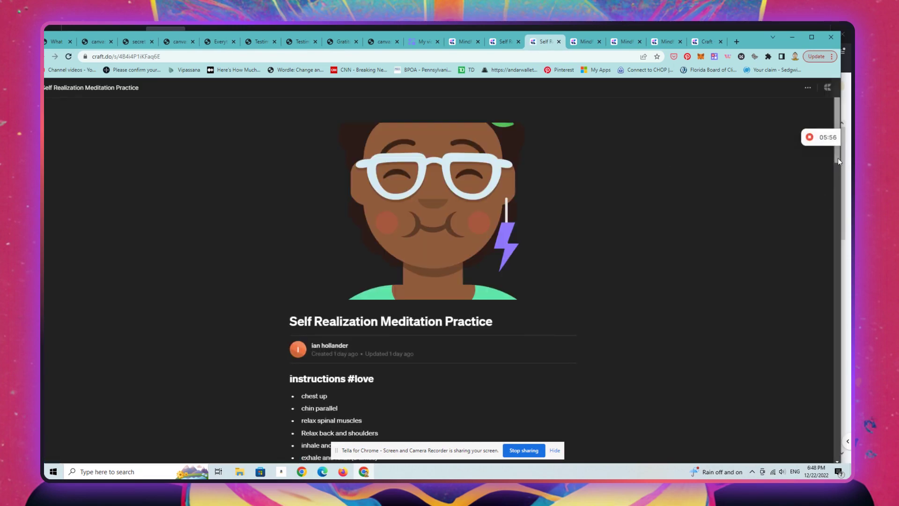
left_click_drag(838, 158, 803, 235)
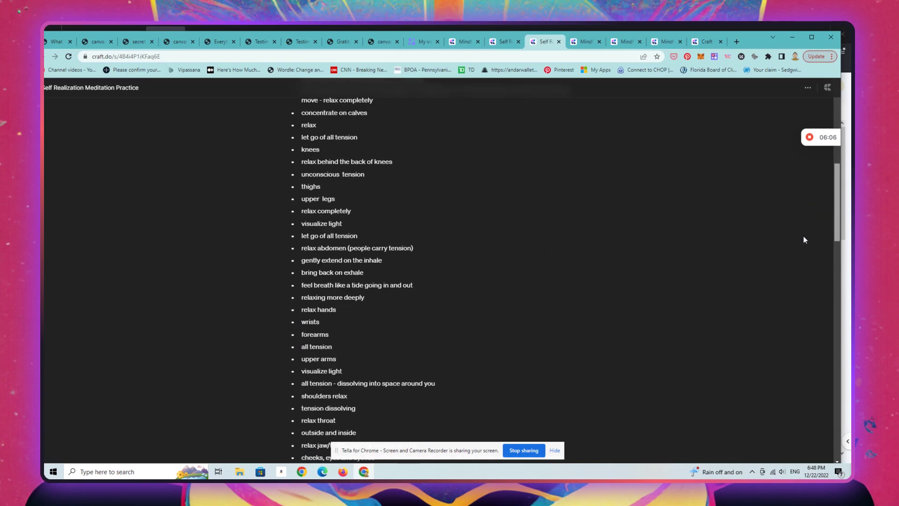
left_click_drag(802, 235, 816, 111)
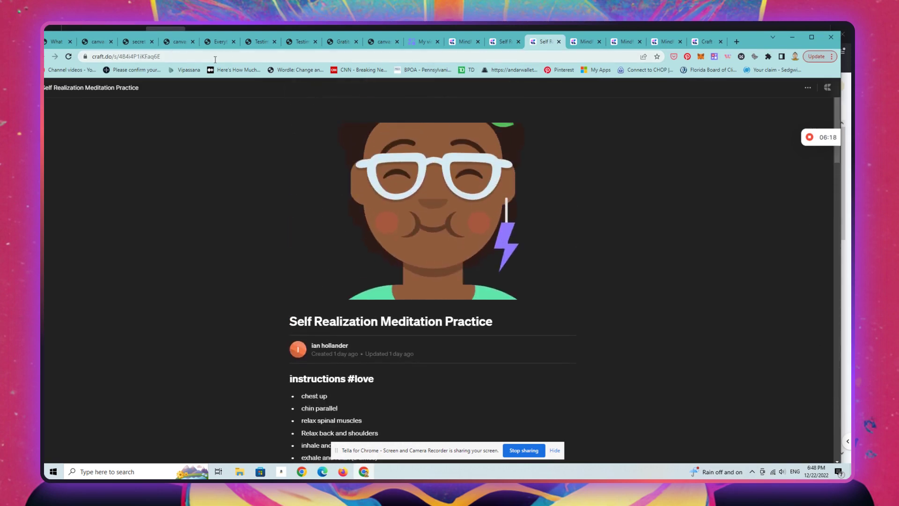
Export the Self Realization Meditation Practice document as a PDF with Show Watermark switched off
left_click(504, 43)
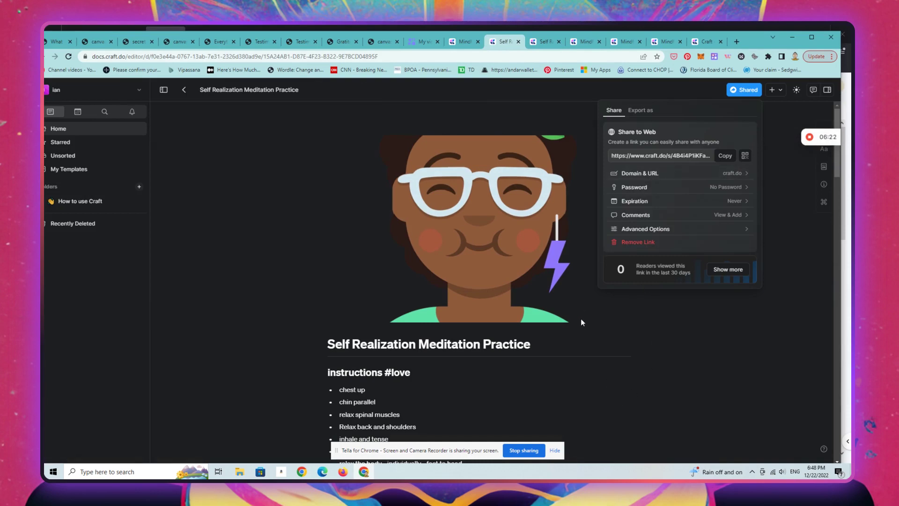
left_click(640, 111)
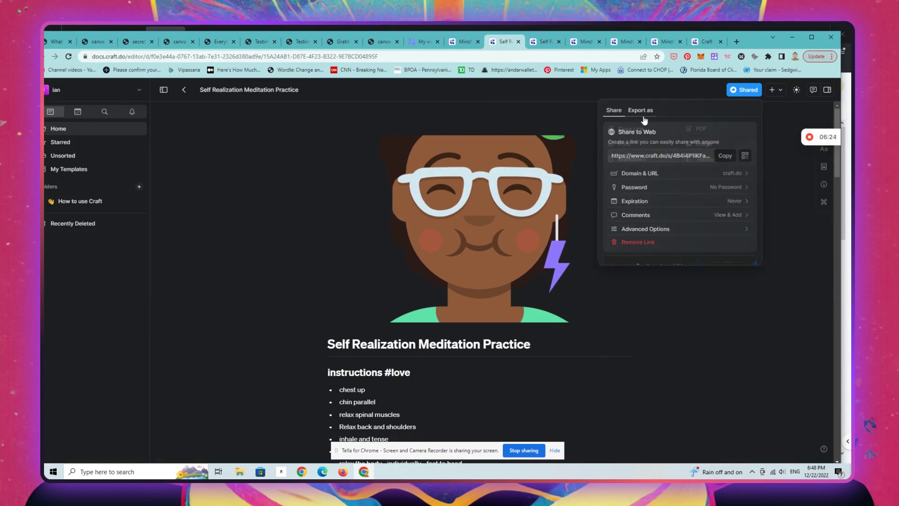
left_click(701, 129)
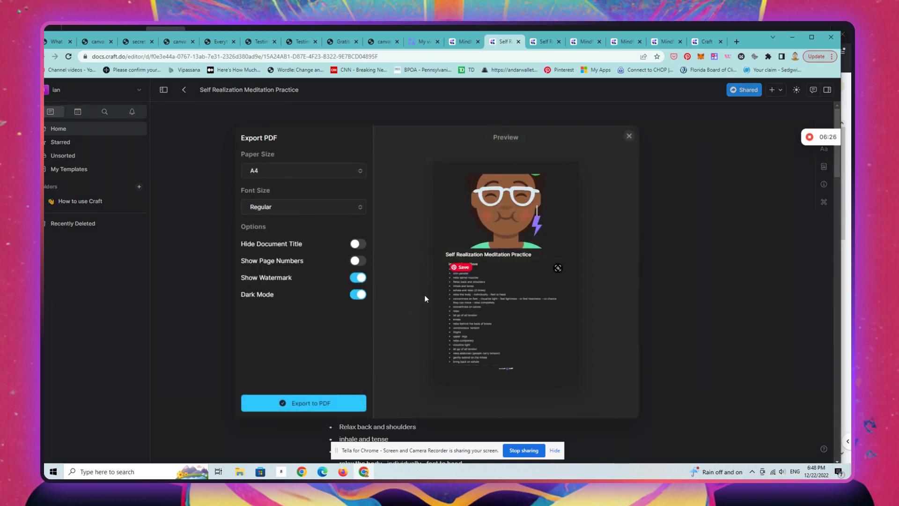
left_click(355, 279)
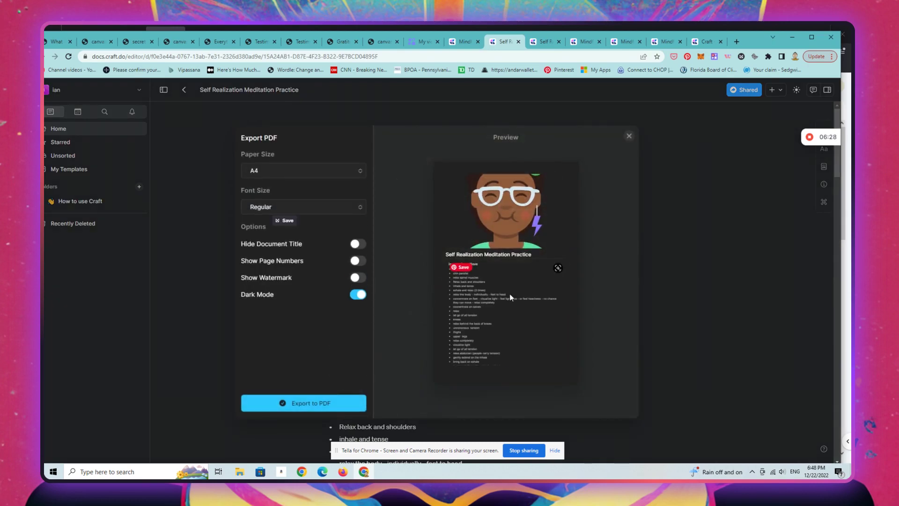
left_click(304, 404)
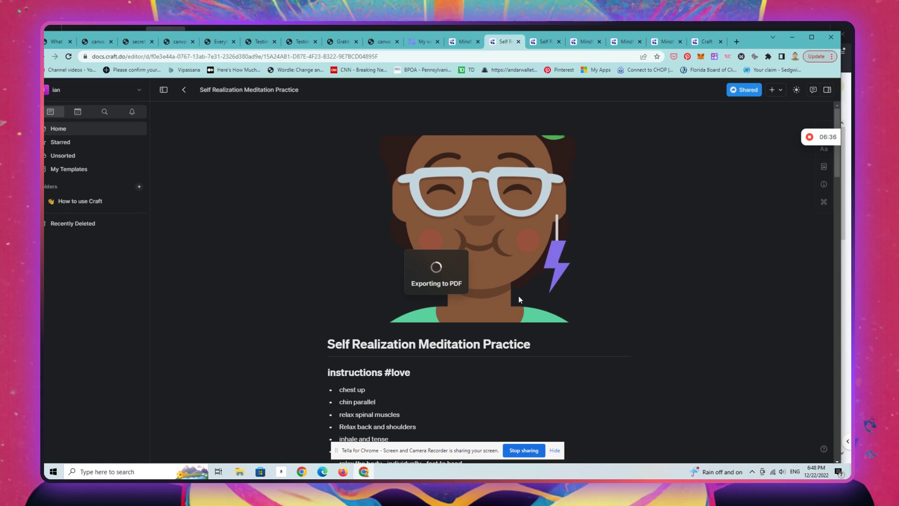
Switch to the Mindfulness 101 page and look through the other open course tabs
left_click(471, 46)
left_click(549, 43)
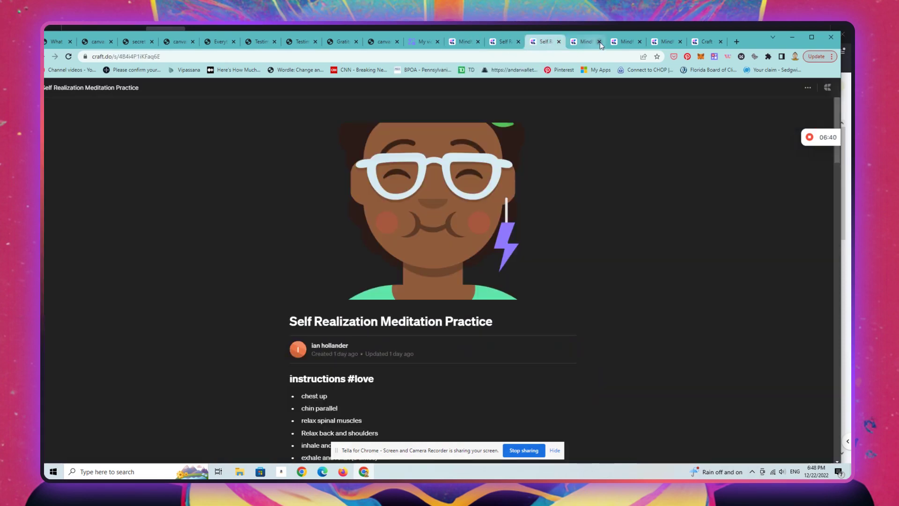
left_click(584, 42)
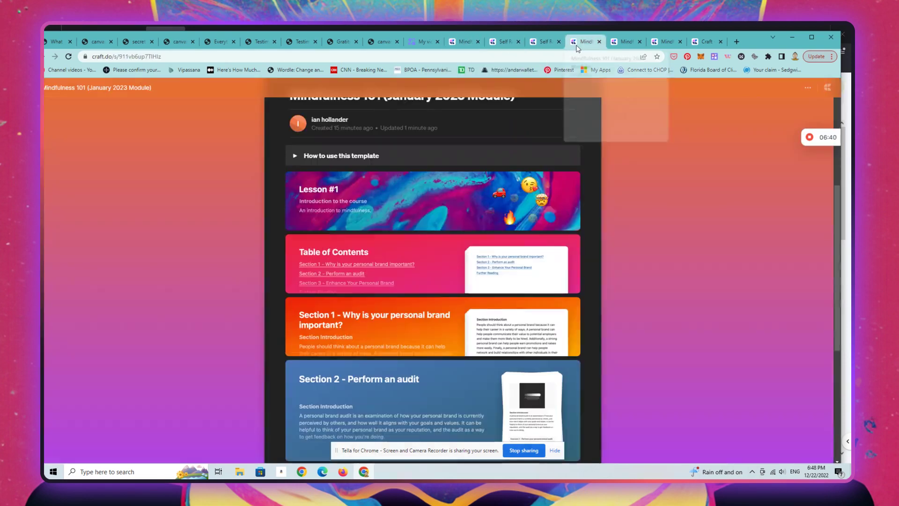
Close the extra Mindfulness 101 tab and open the Templates gallery from Home
left_click(599, 41)
left_click(73, 128)
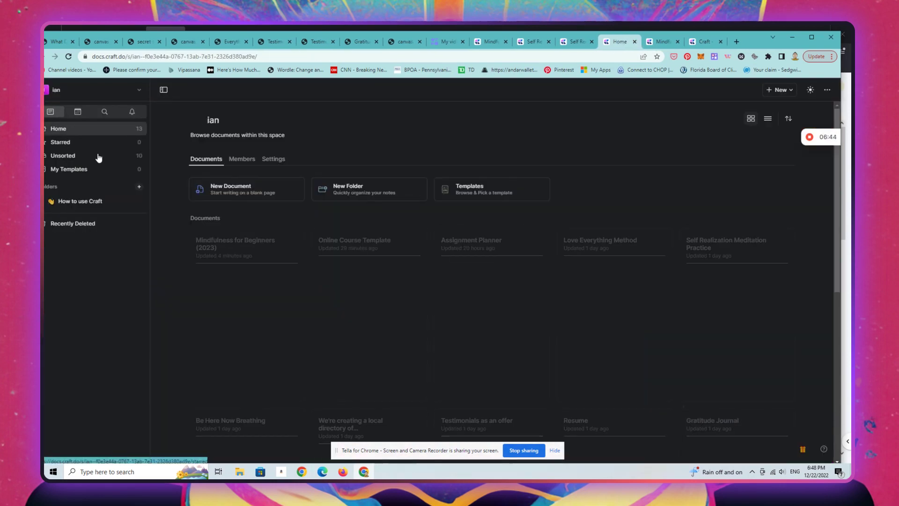
left_click(481, 198)
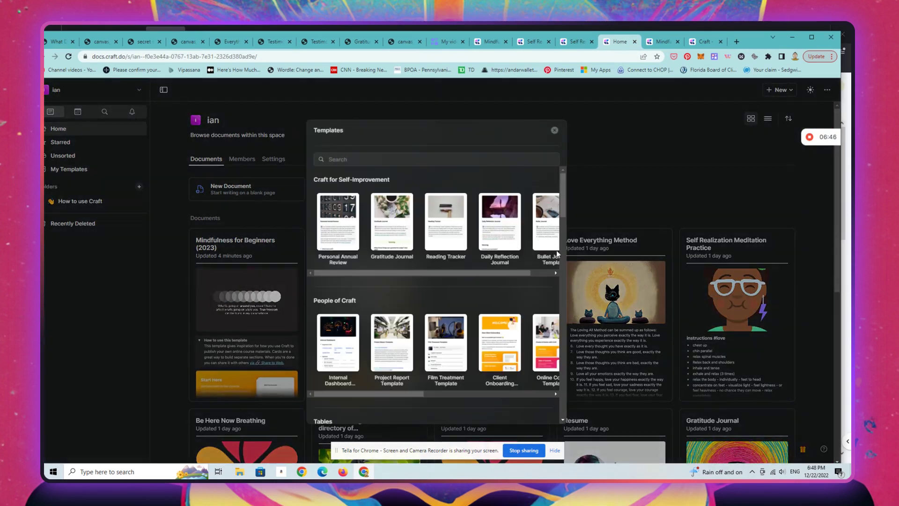
Scroll to Craft for HR and People Teams and pick the Handbooks and Policies template
scroll(465, 278, "right", 1)
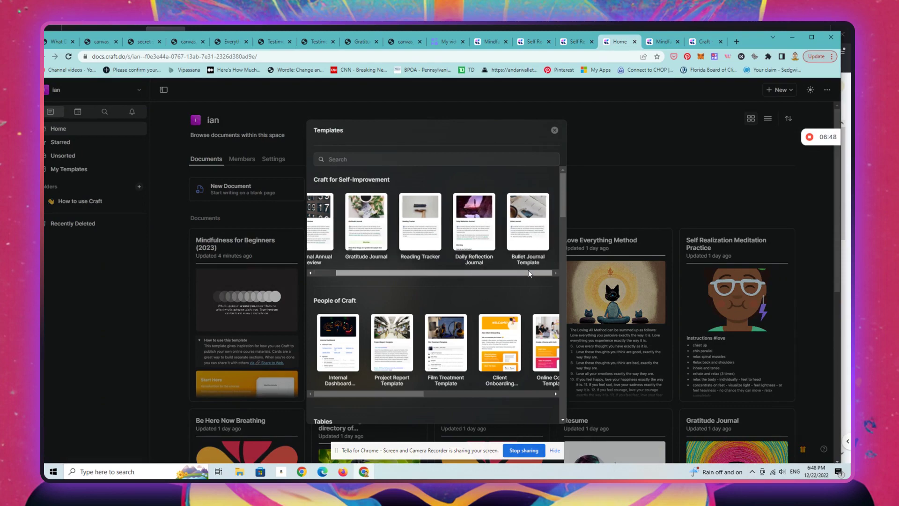
left_click_drag(565, 200, 569, 297)
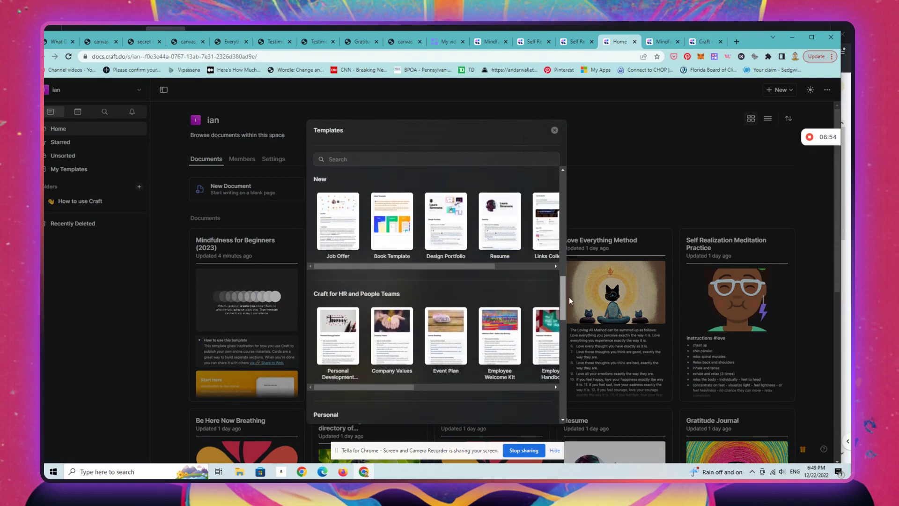
left_click_drag(569, 296, 569, 298)
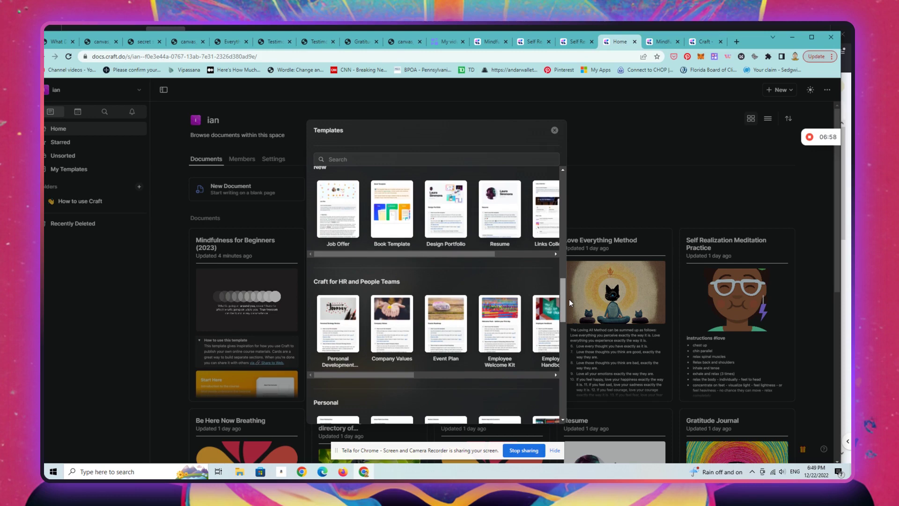
left_click_drag(569, 299, 556, 340)
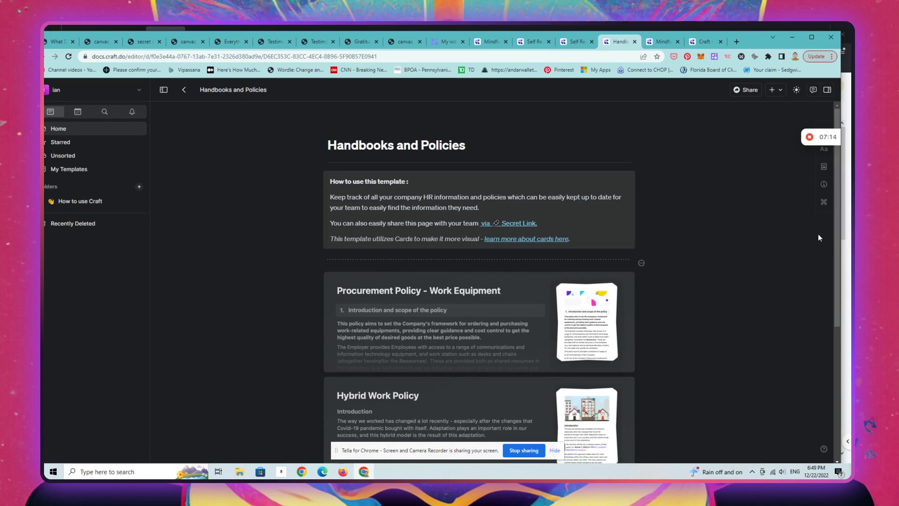
left_click_drag(836, 234, 777, 204)
mouse_move(799, 143)
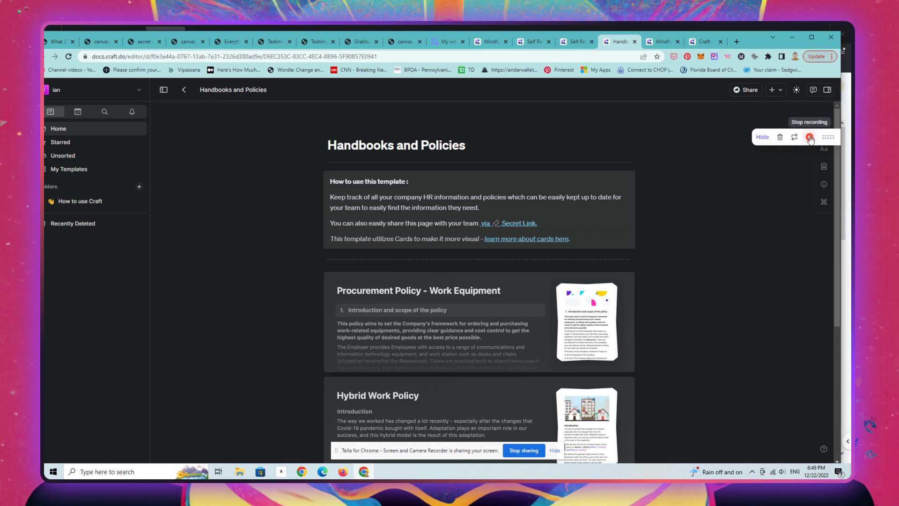